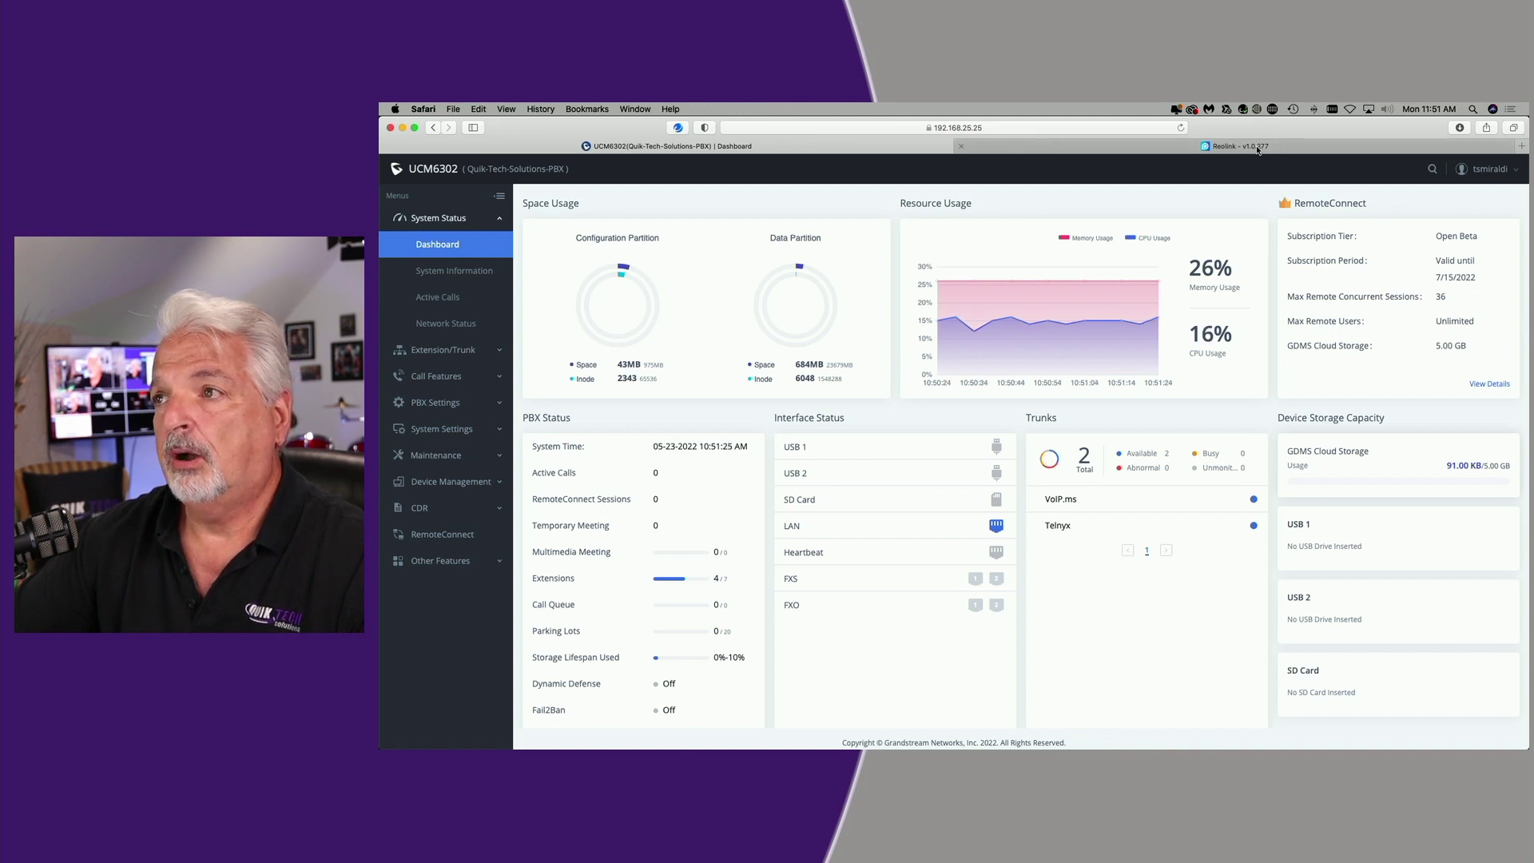
- In the Reolink web client, expand the camera's Basic and Advanced Settings panels
click(1256, 150)
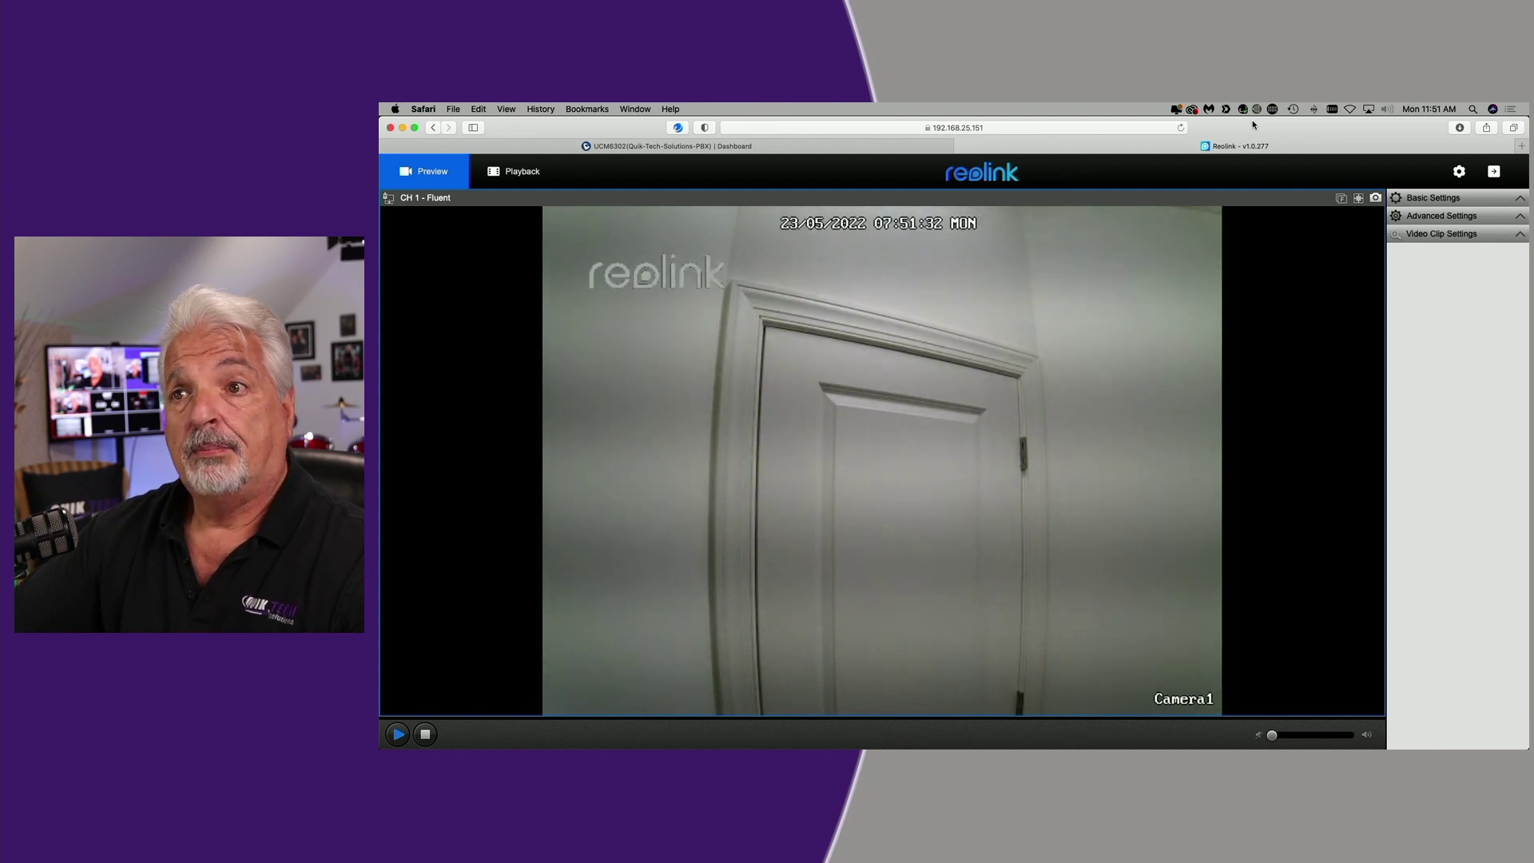
click(1434, 200)
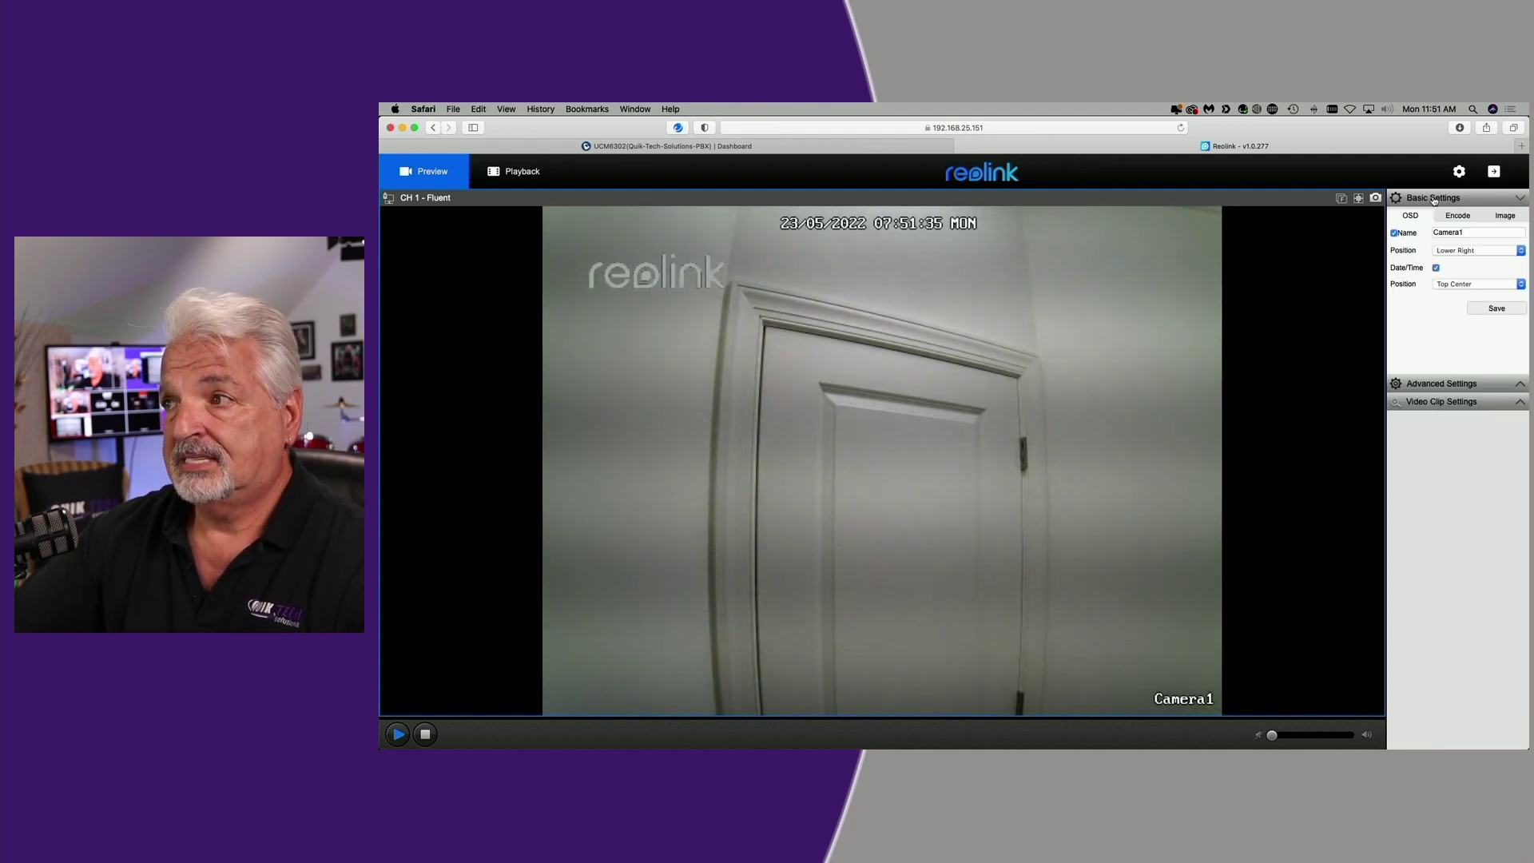
click(1432, 385)
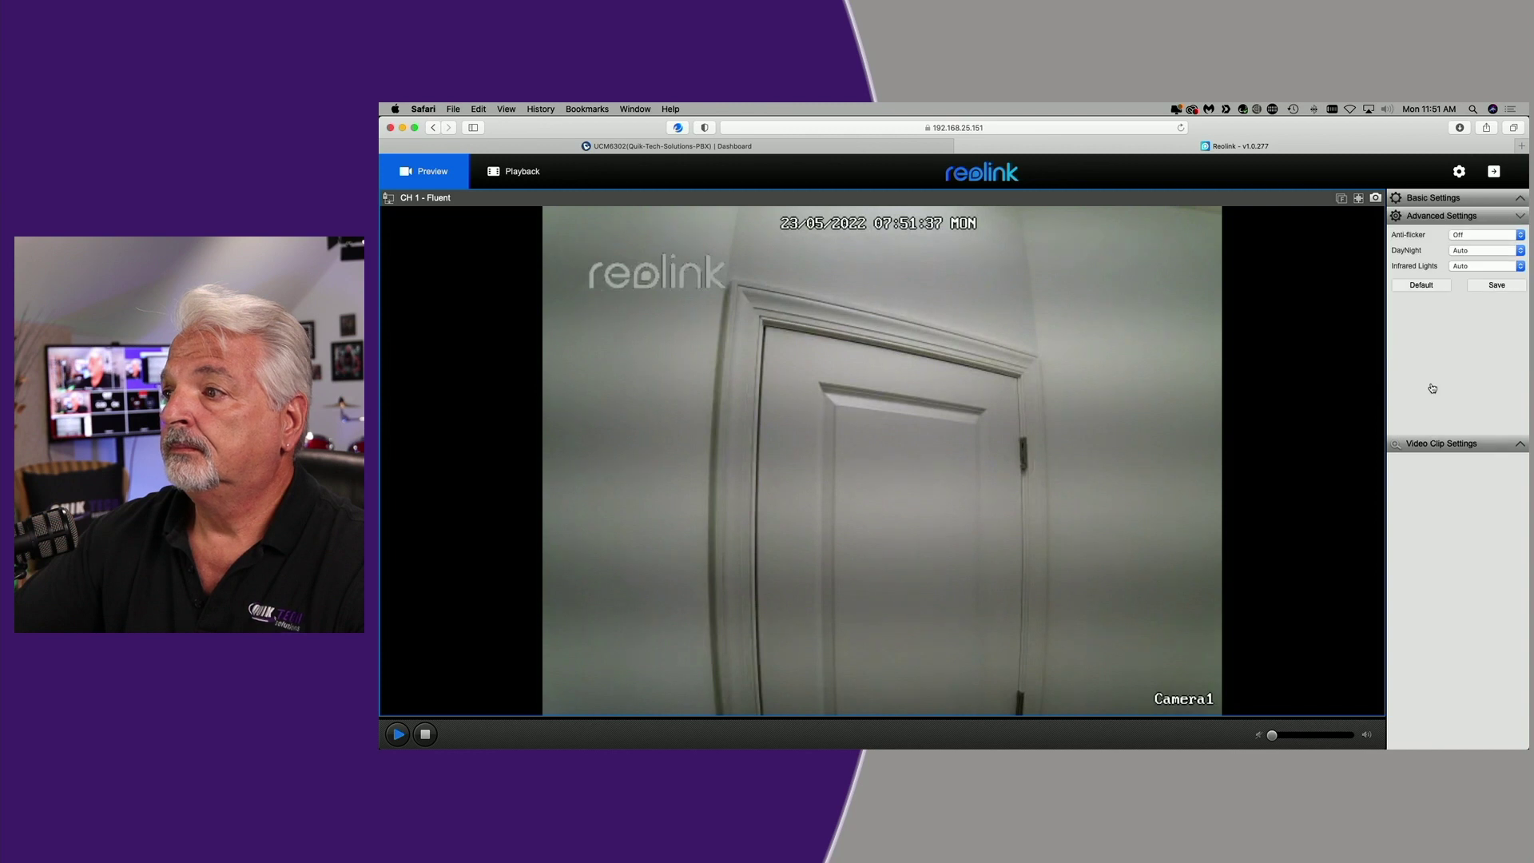
- Open the camera's Network Settings, expand its Advanced options and go to Port Settings
click(1459, 171)
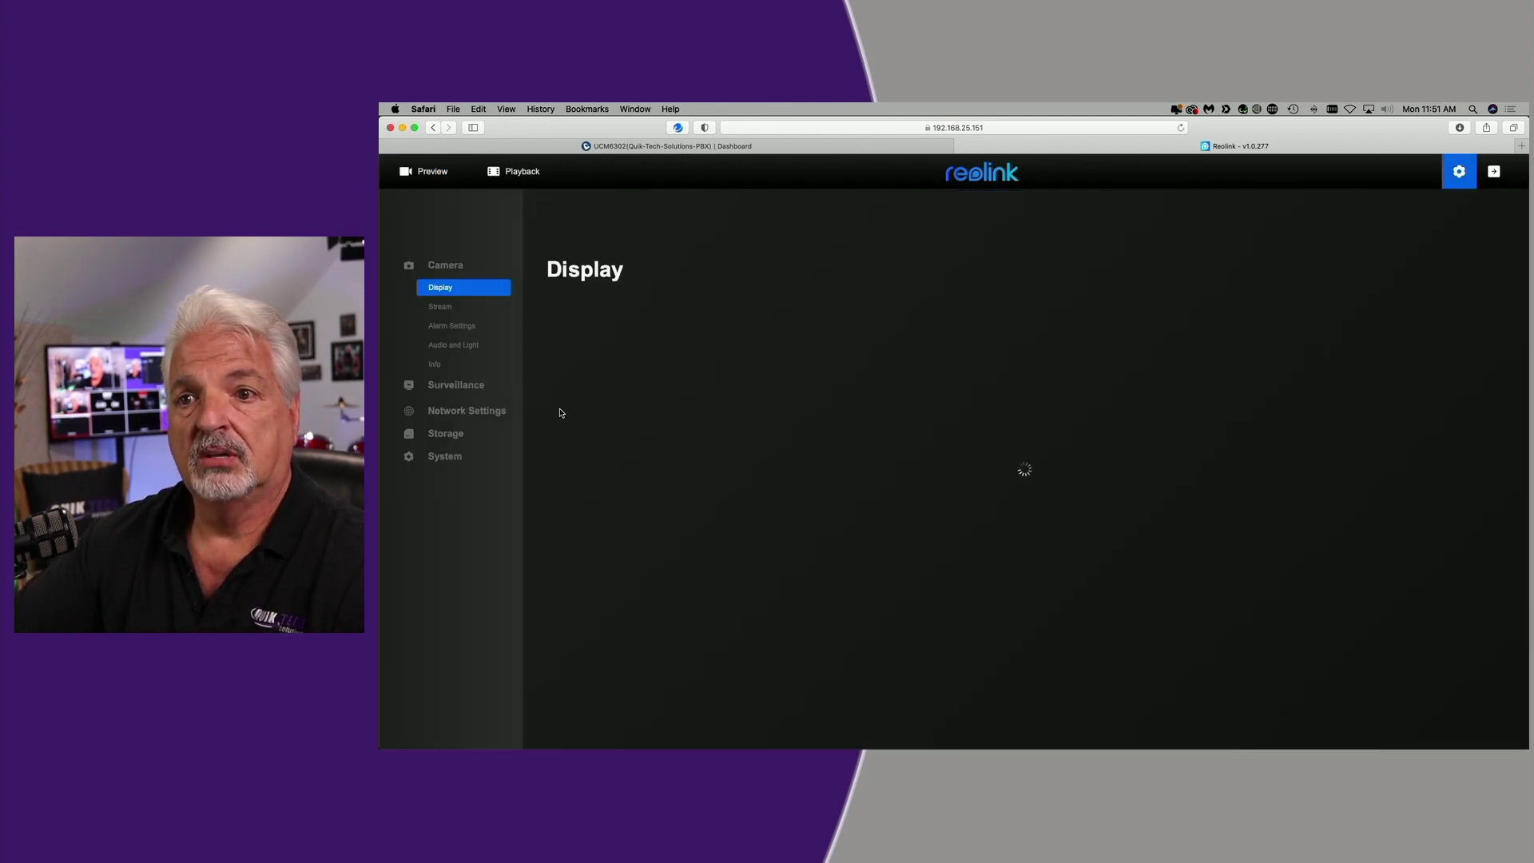
click(452, 414)
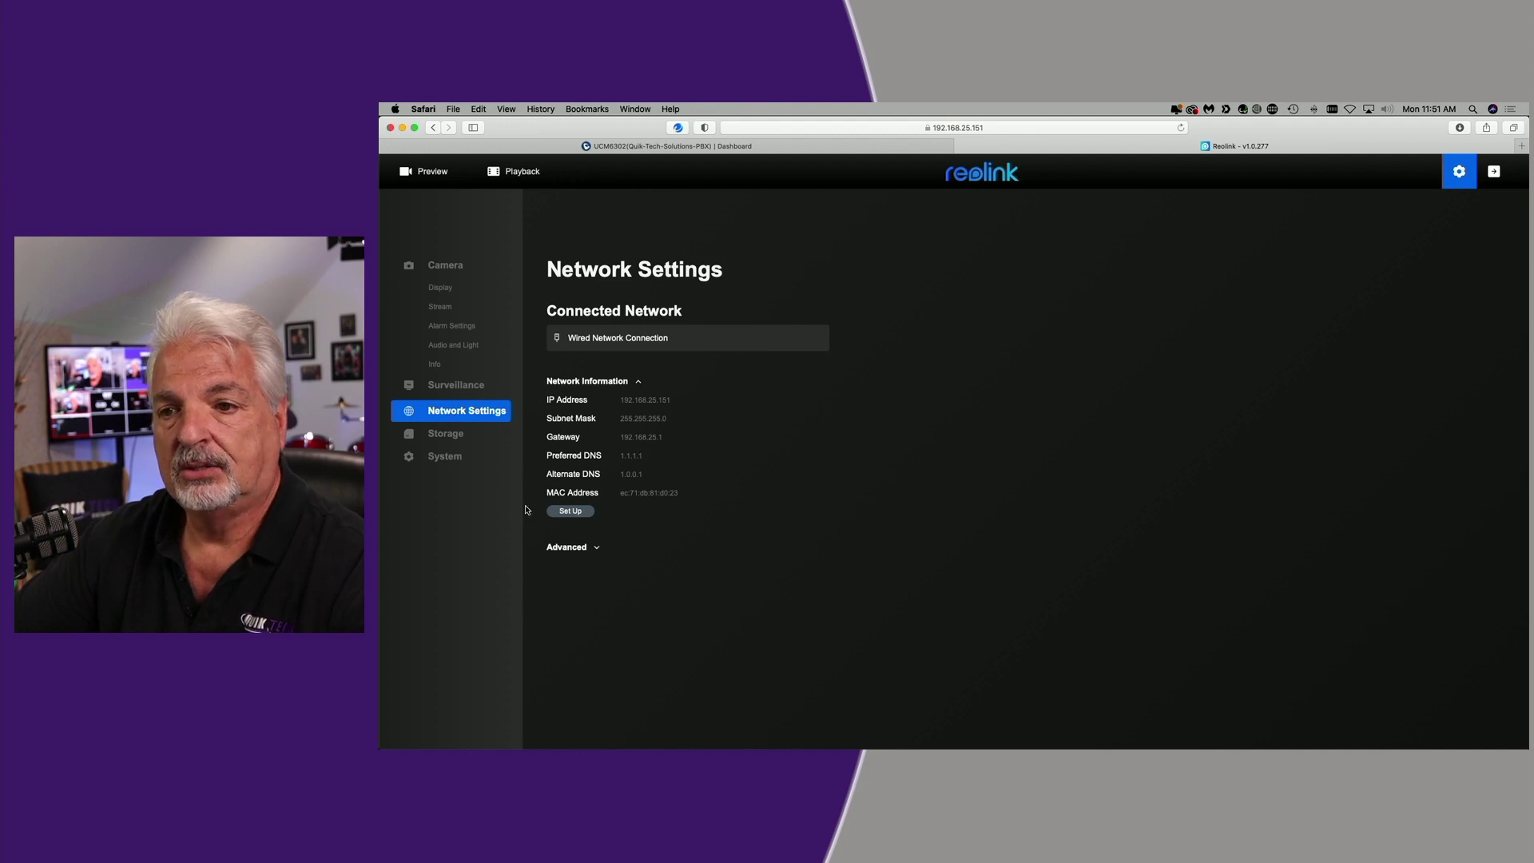
click(595, 549)
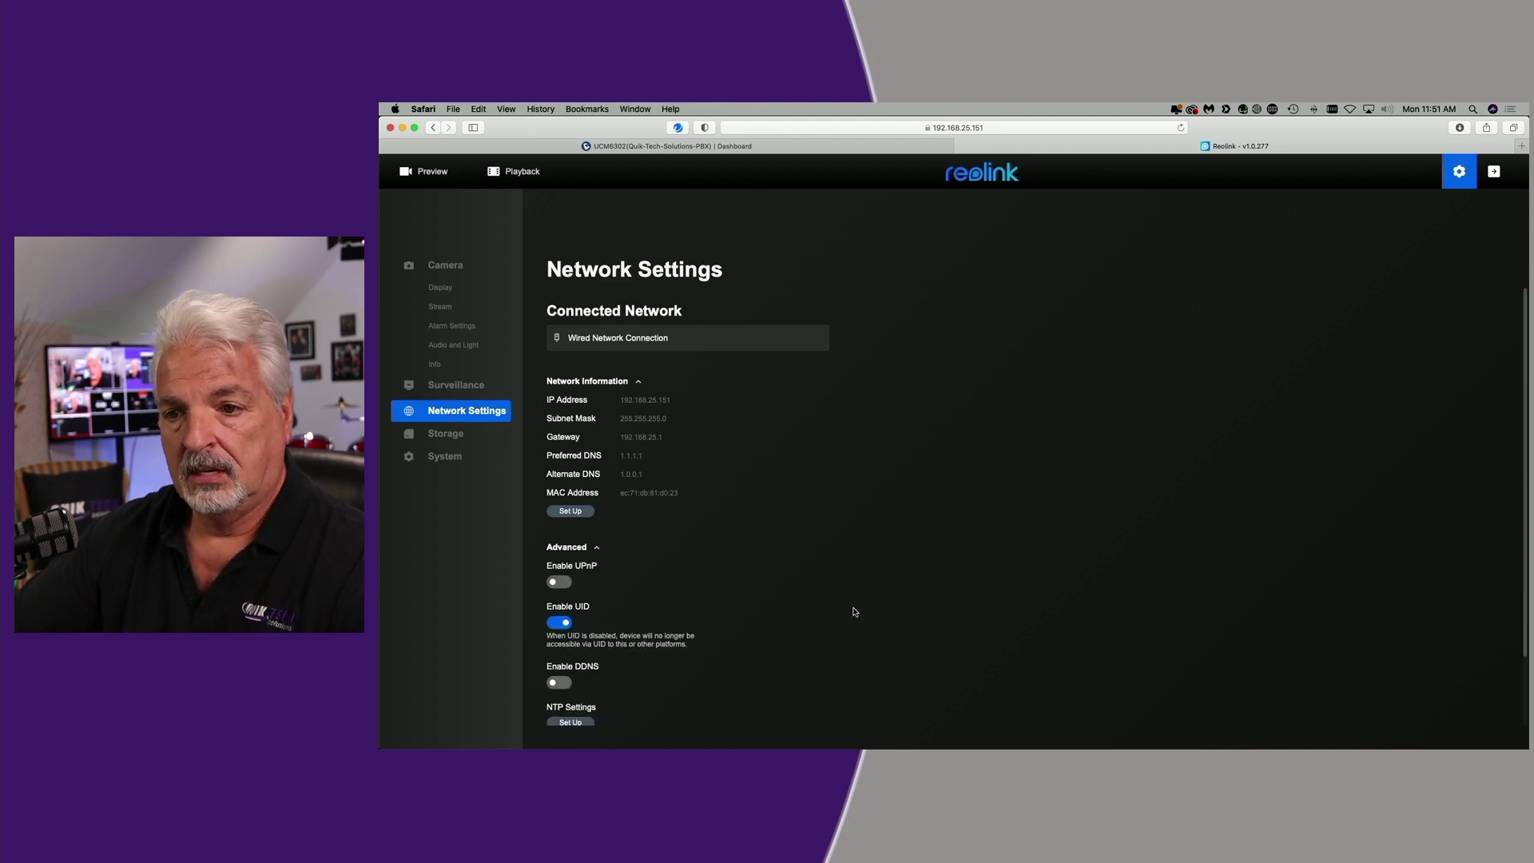
scroll(855, 612, down, 2)
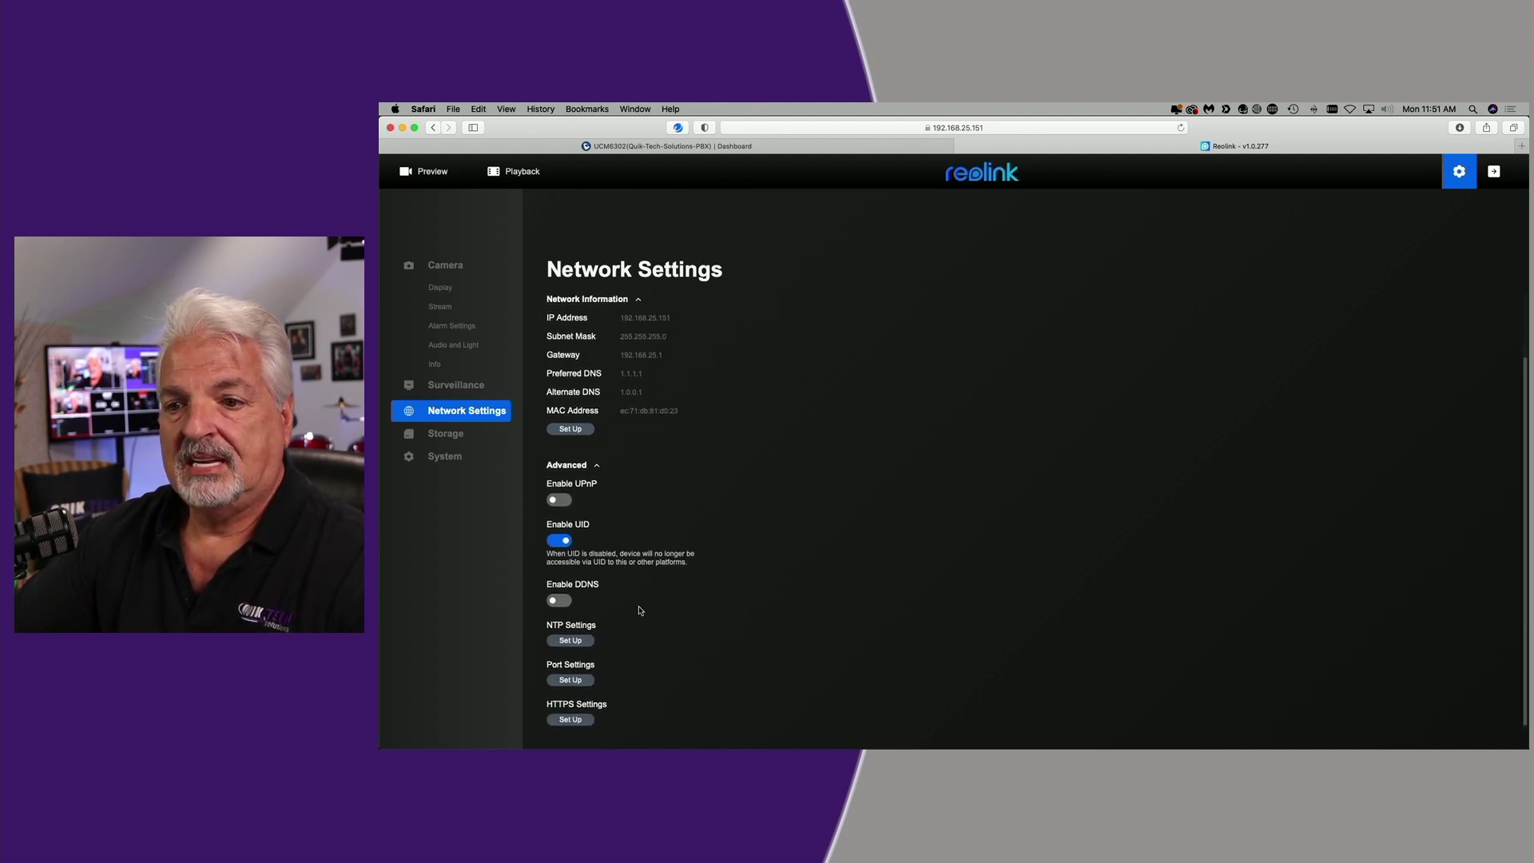
click(569, 681)
scroll(1010, 476, down, 3)
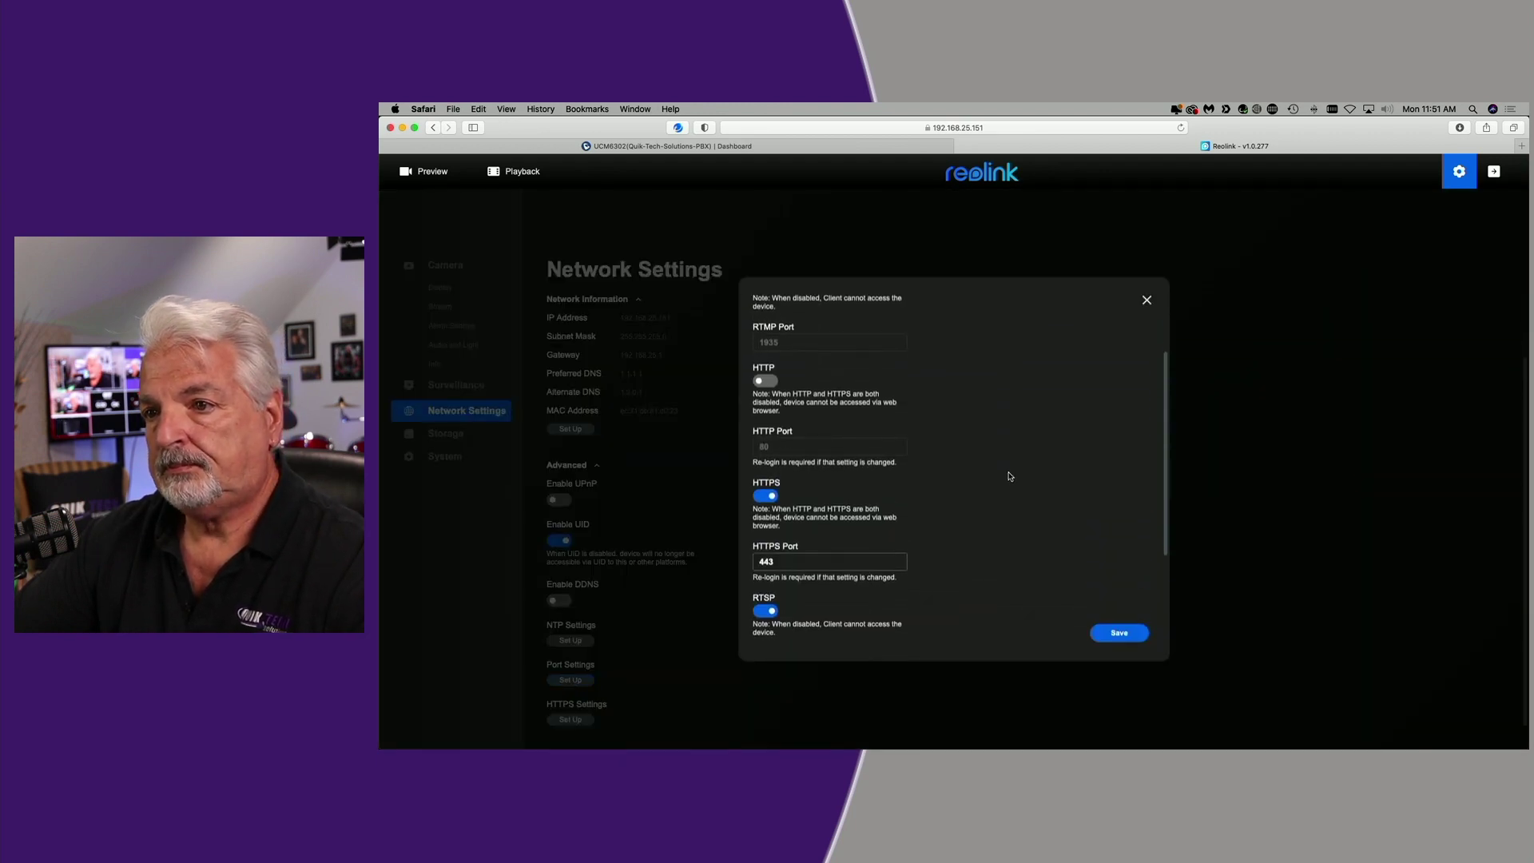
scroll(1010, 476, up, 3)
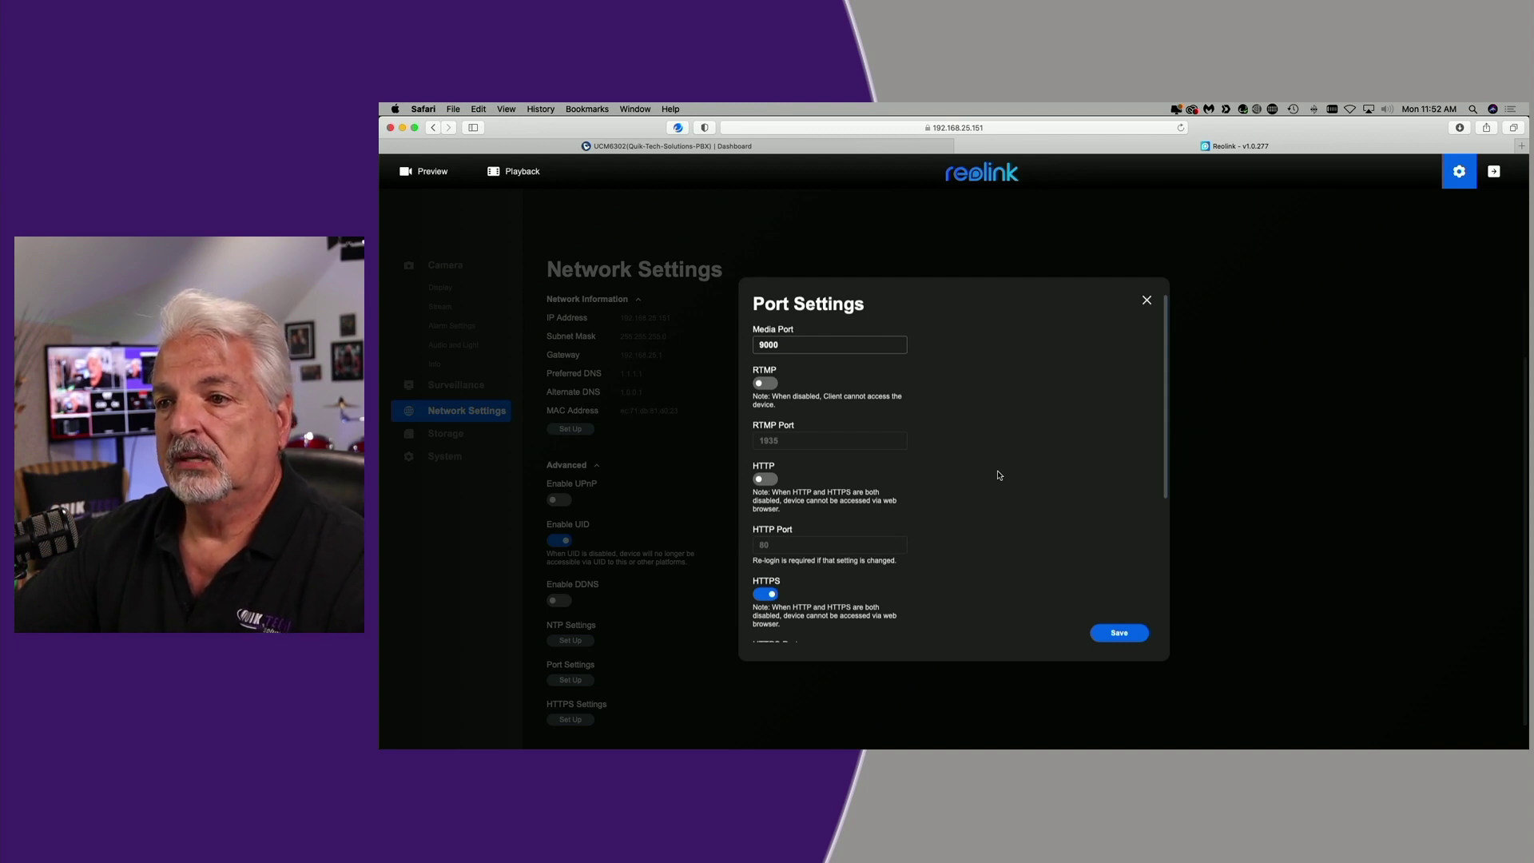
scroll(998, 476, down, 6)
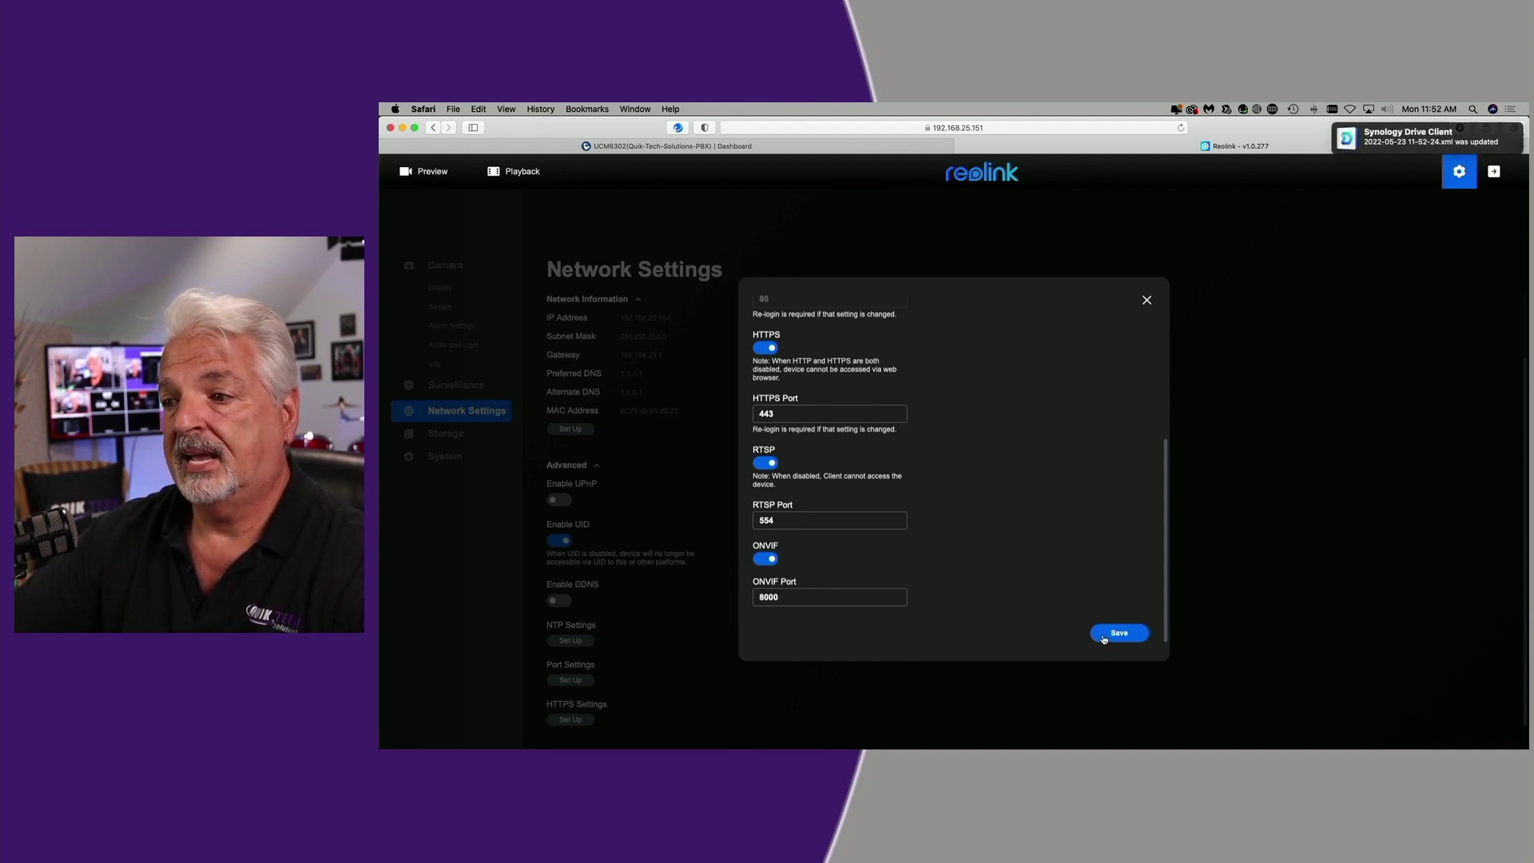
click(1147, 301)
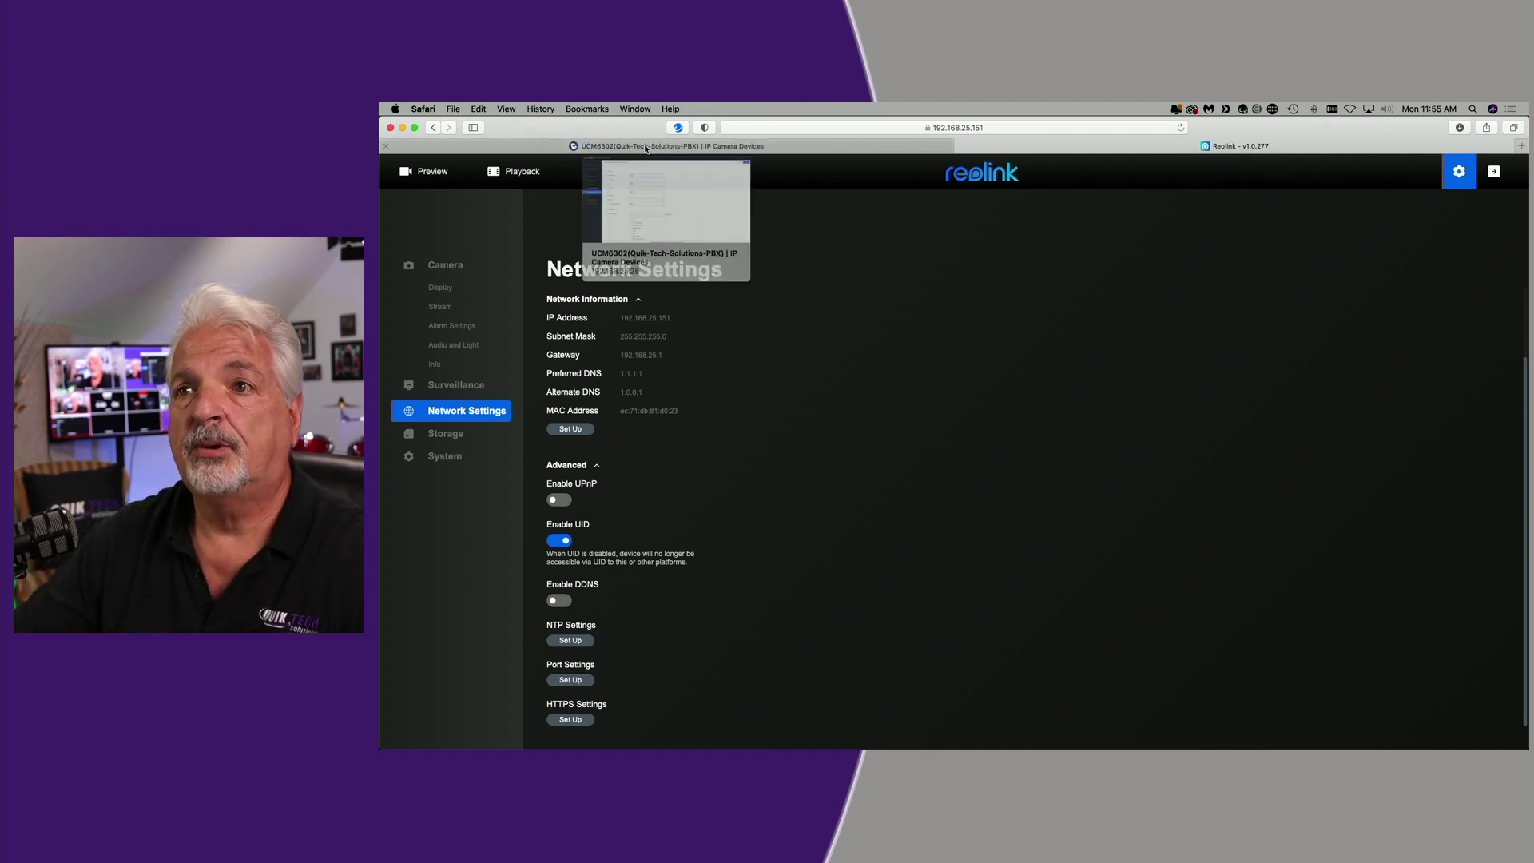
- Return to the UCM6302 and view System Information: model UCM6302 V1.2C, firmware 1.0.15.10
click(646, 147)
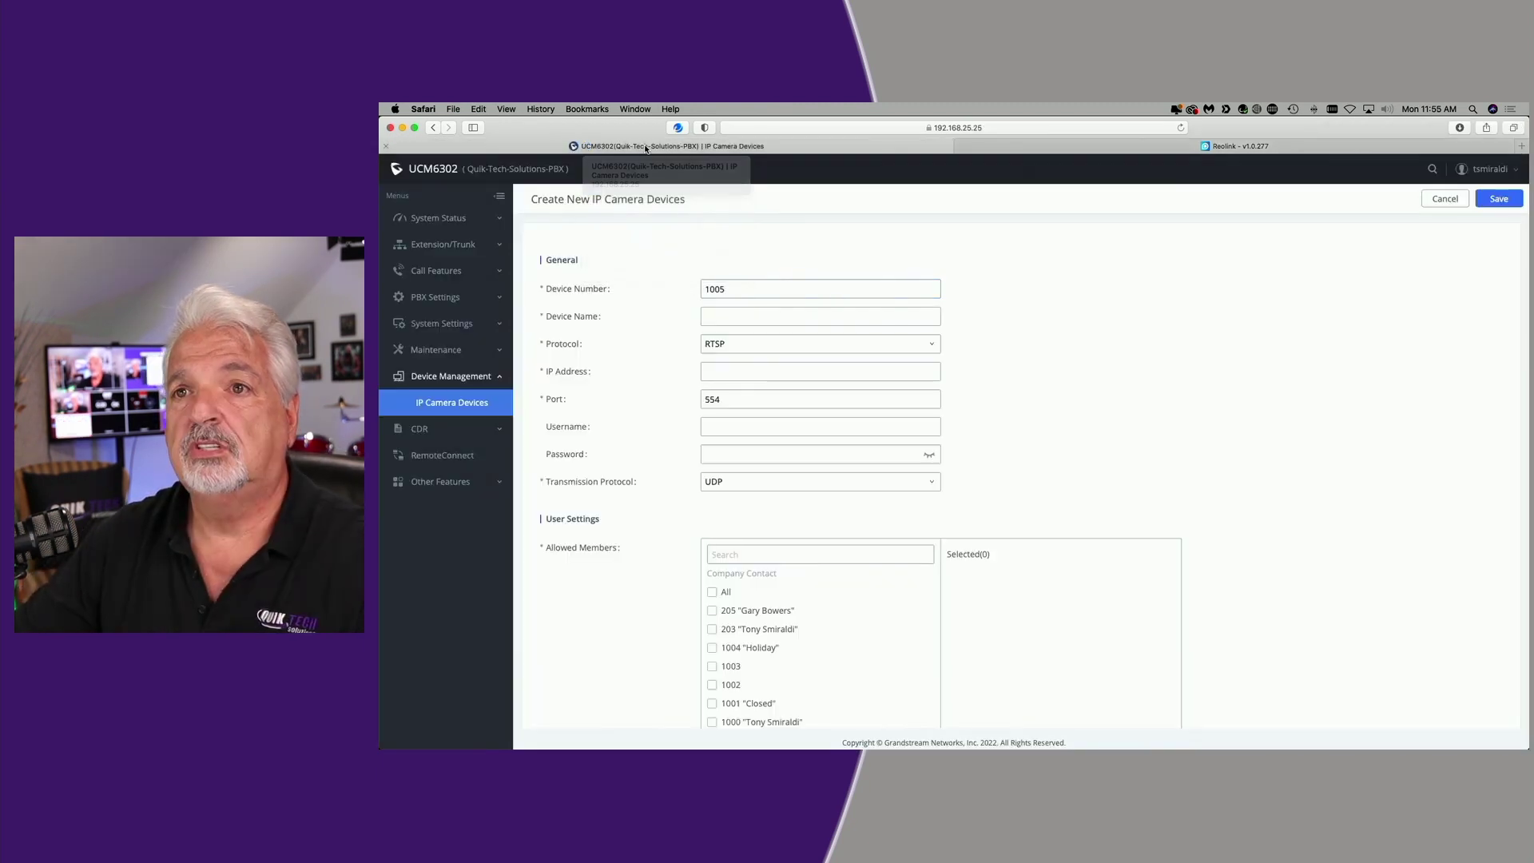
click(426, 226)
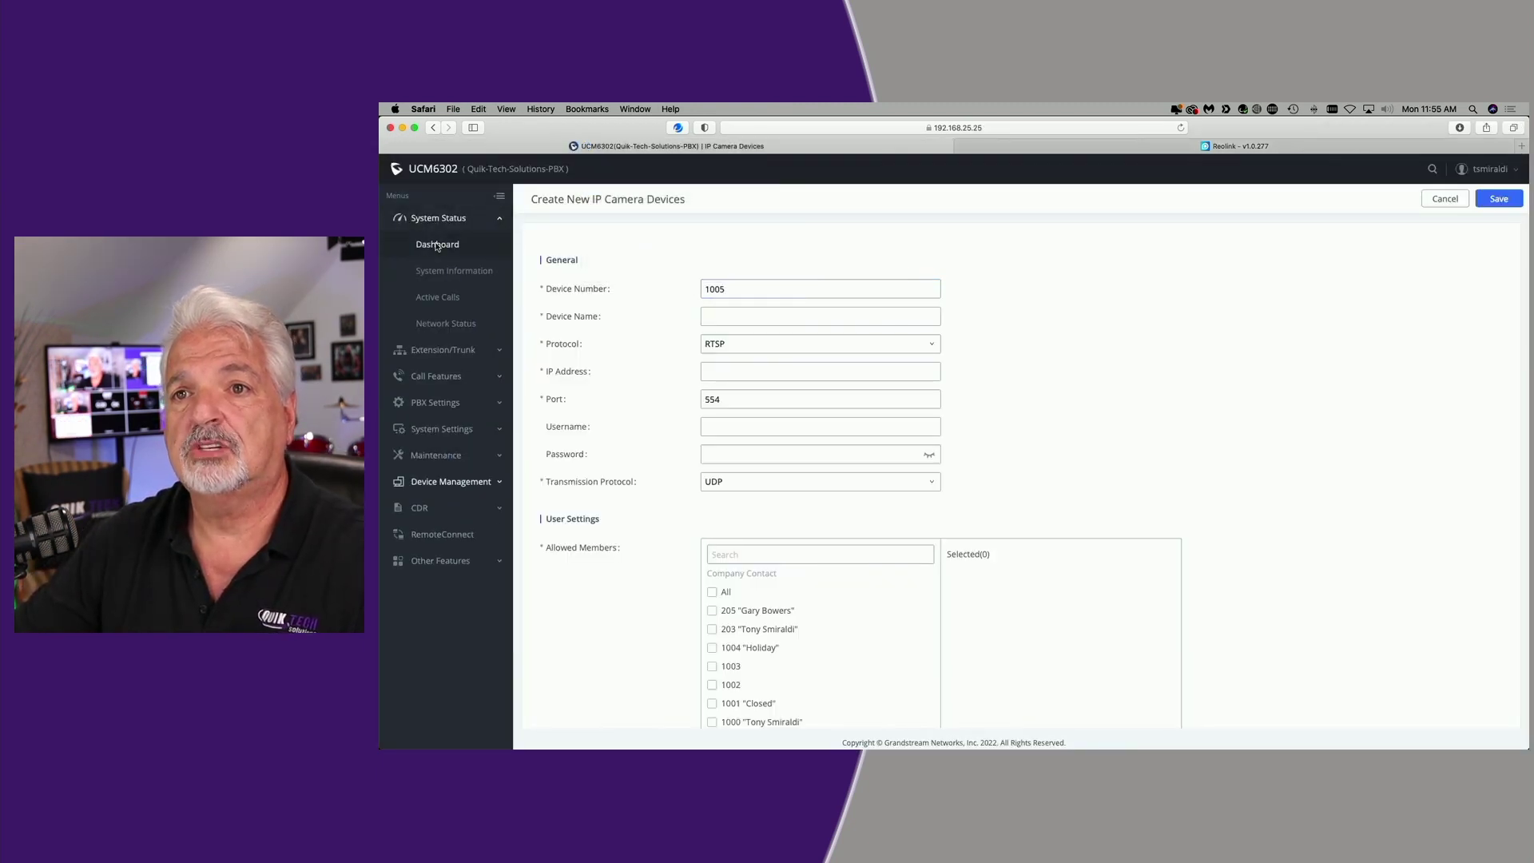
click(437, 244)
click(441, 271)
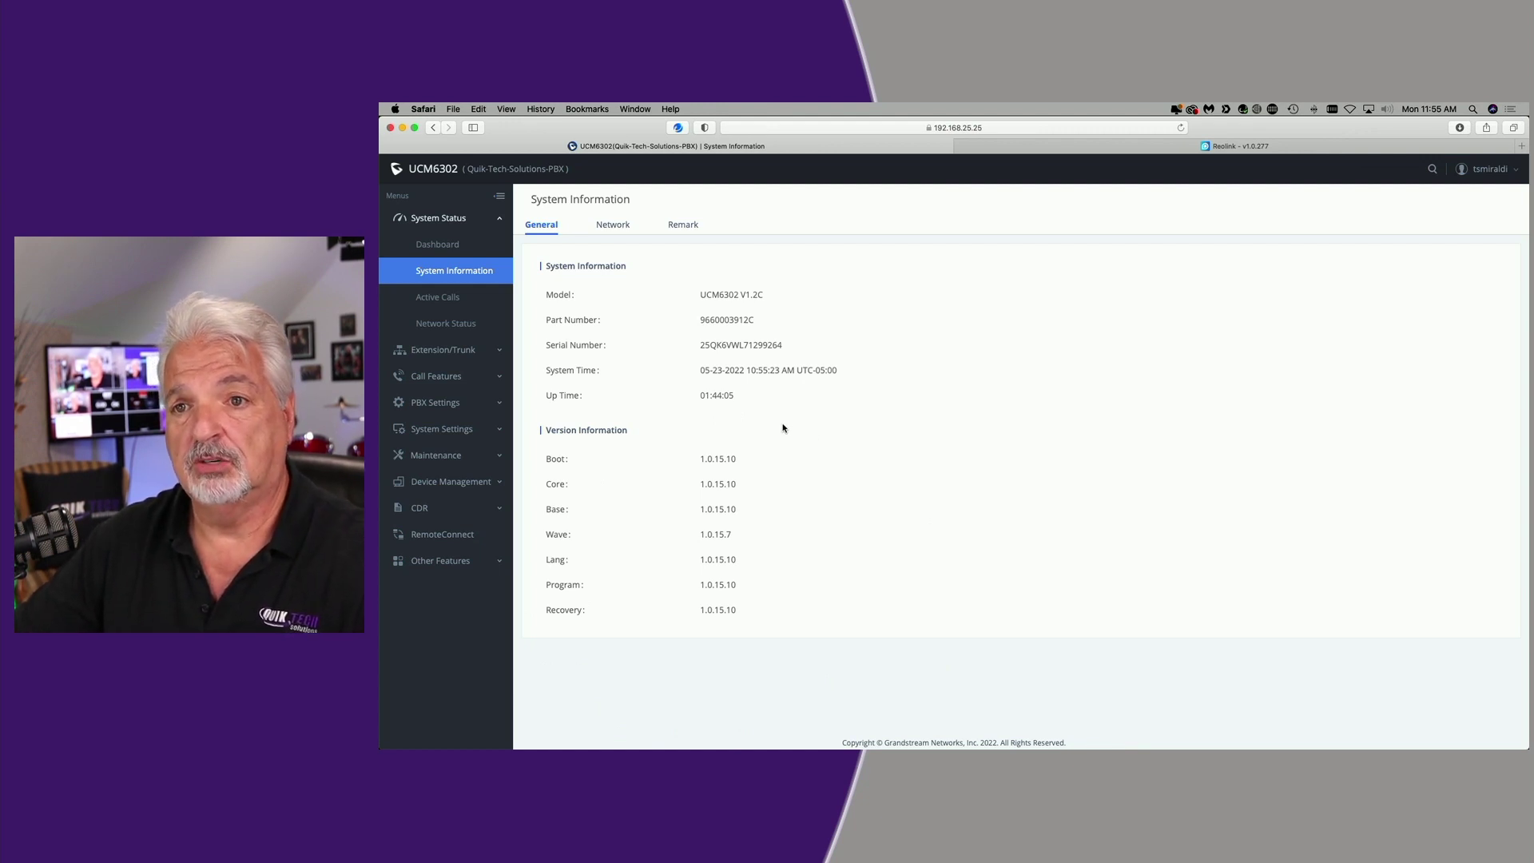
- Expand Device Management and open the list of IP Camera Devices
click(457, 481)
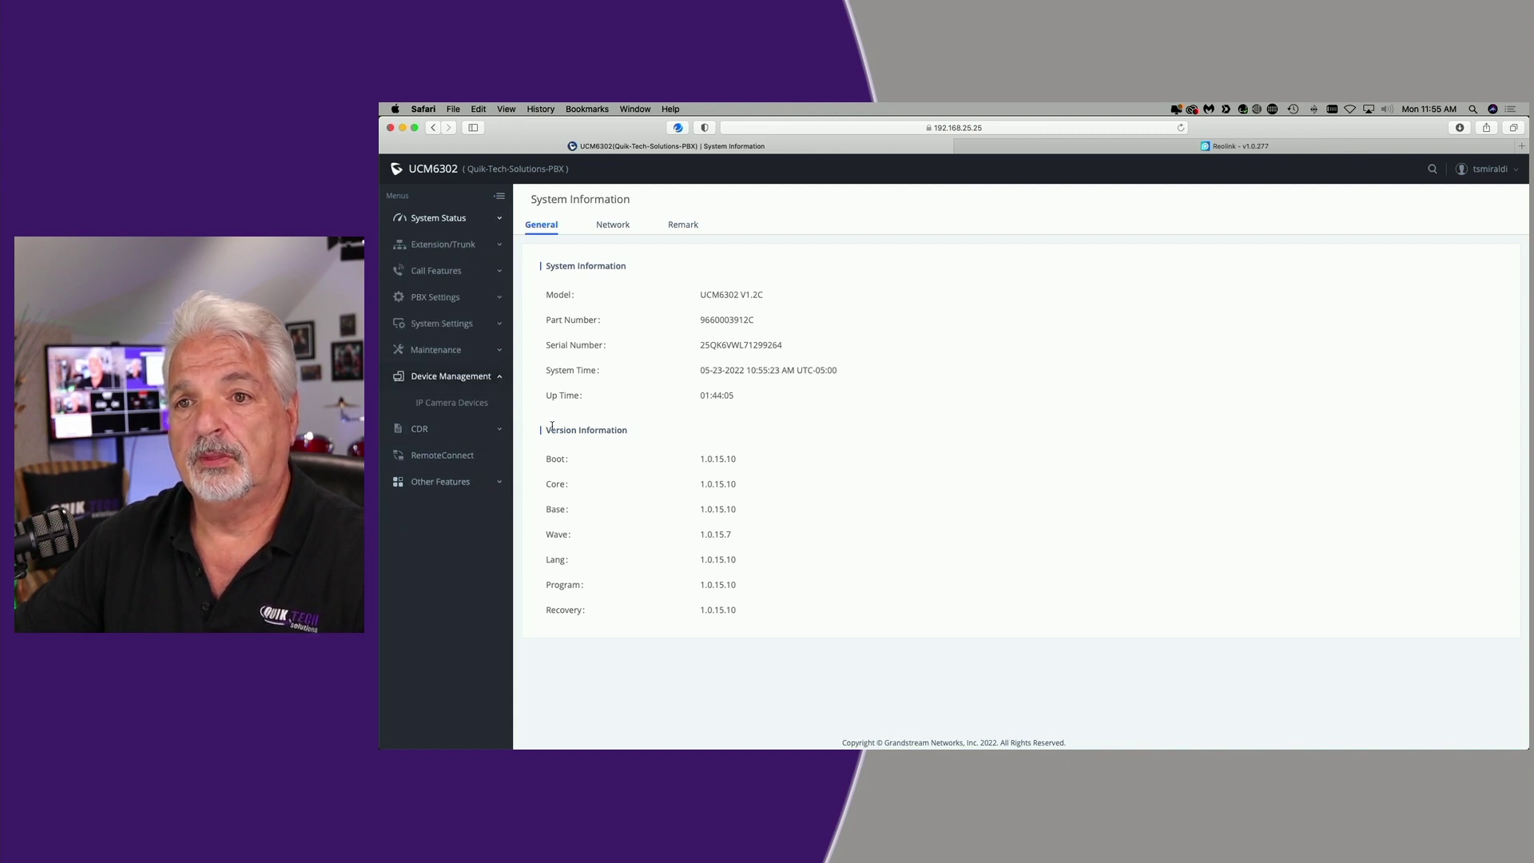
click(452, 403)
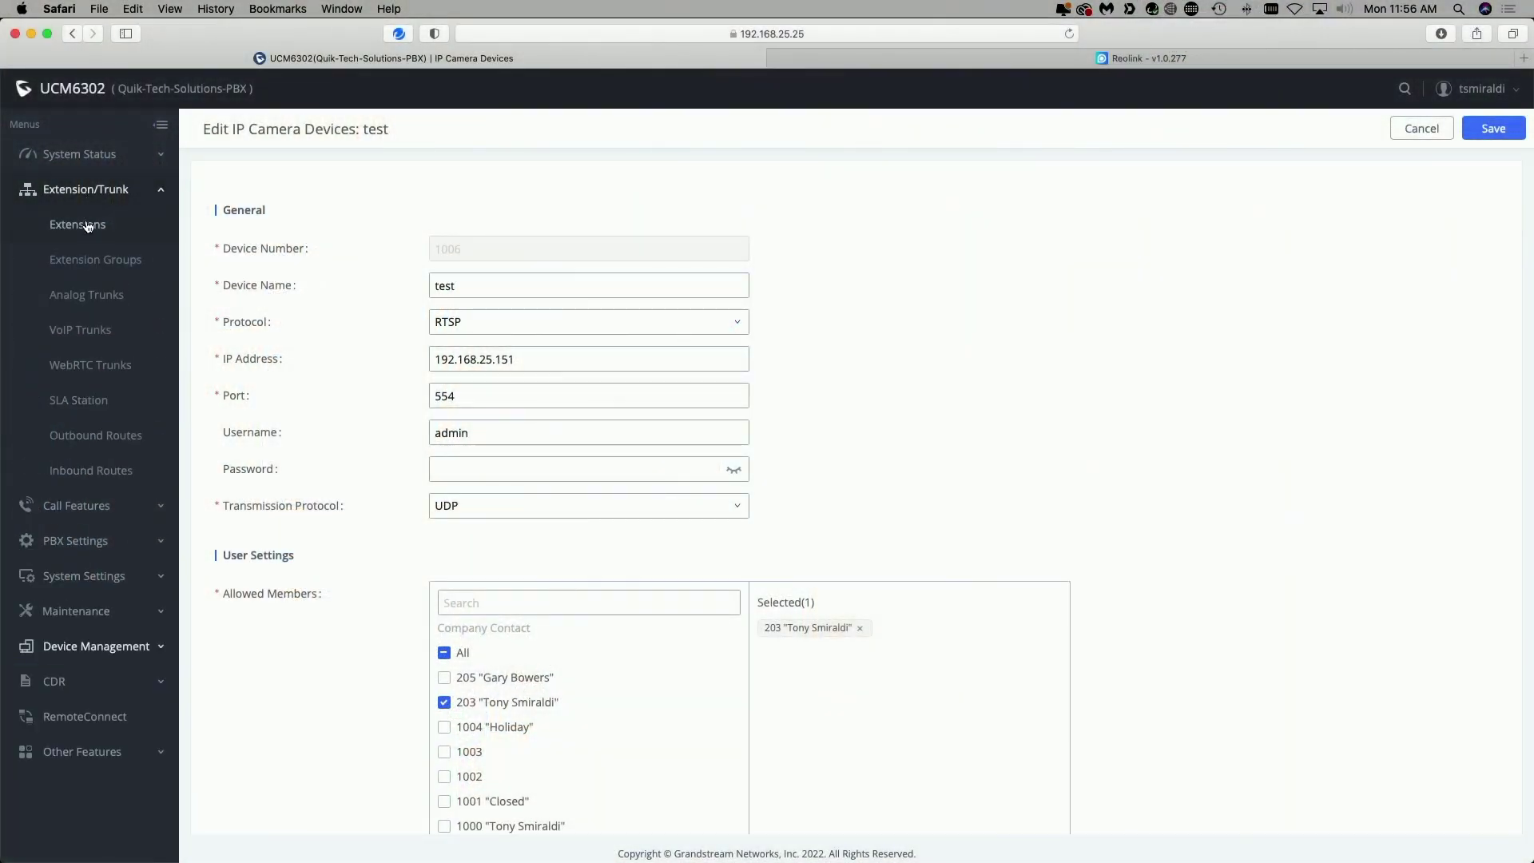
- Show the Extensions list of seven SIP (WebRTC) extensions, briefly expanding and collapsing Maintenance
click(88, 226)
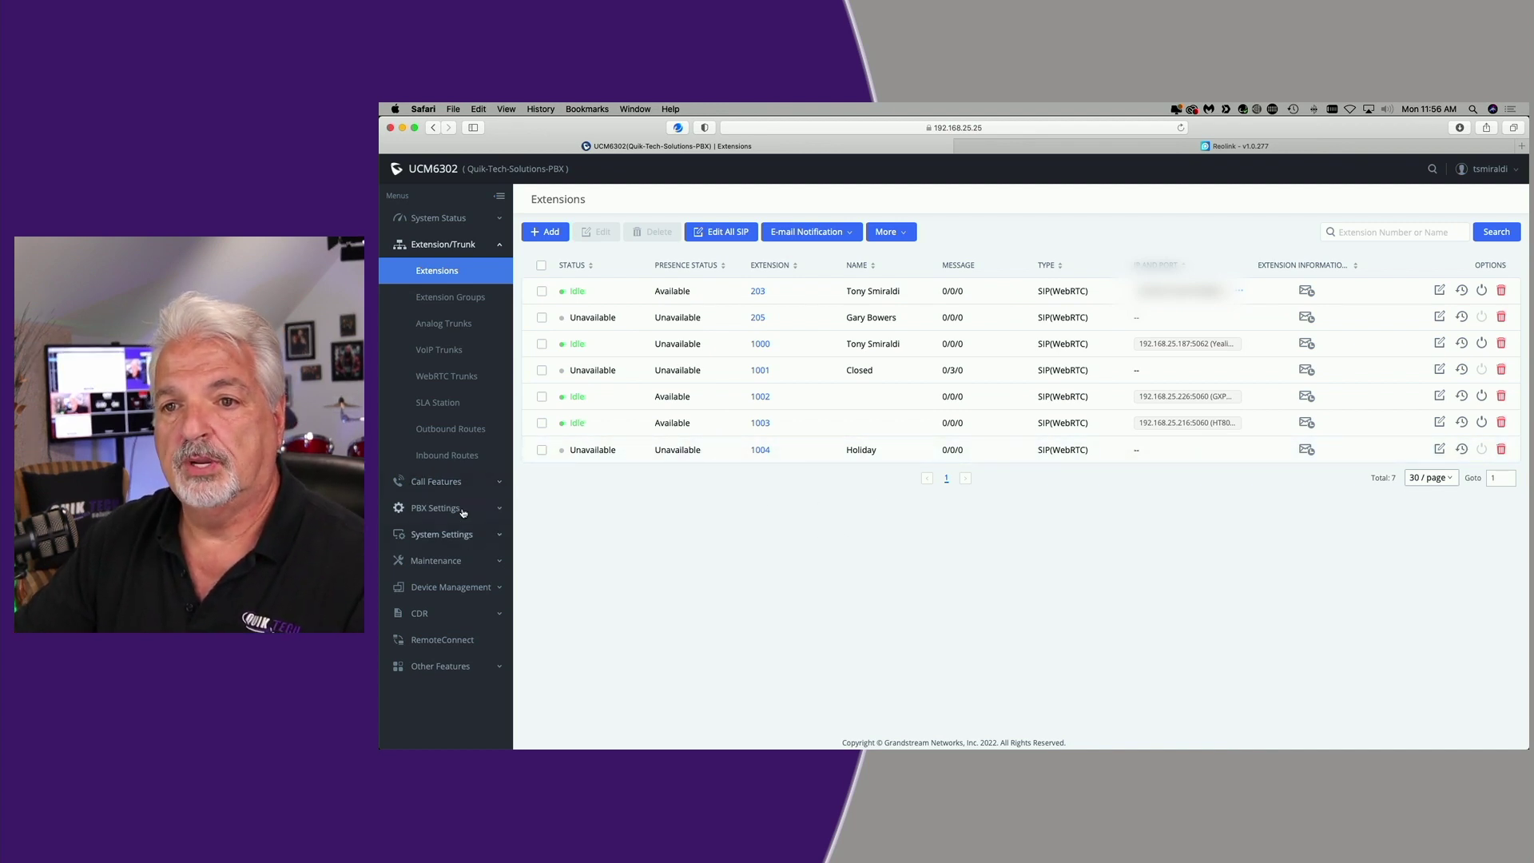
click(473, 562)
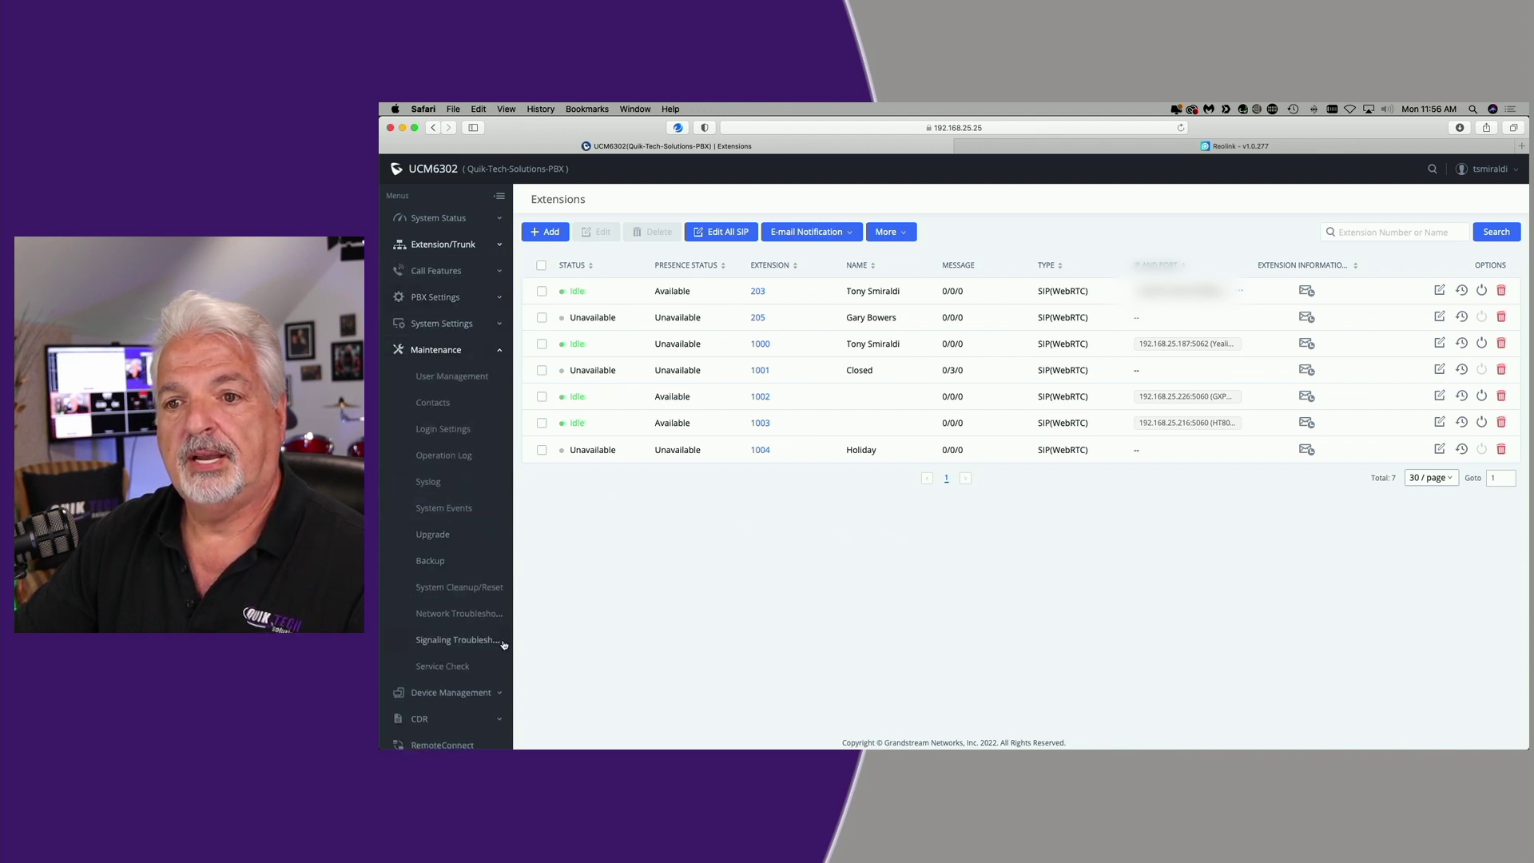
click(436, 349)
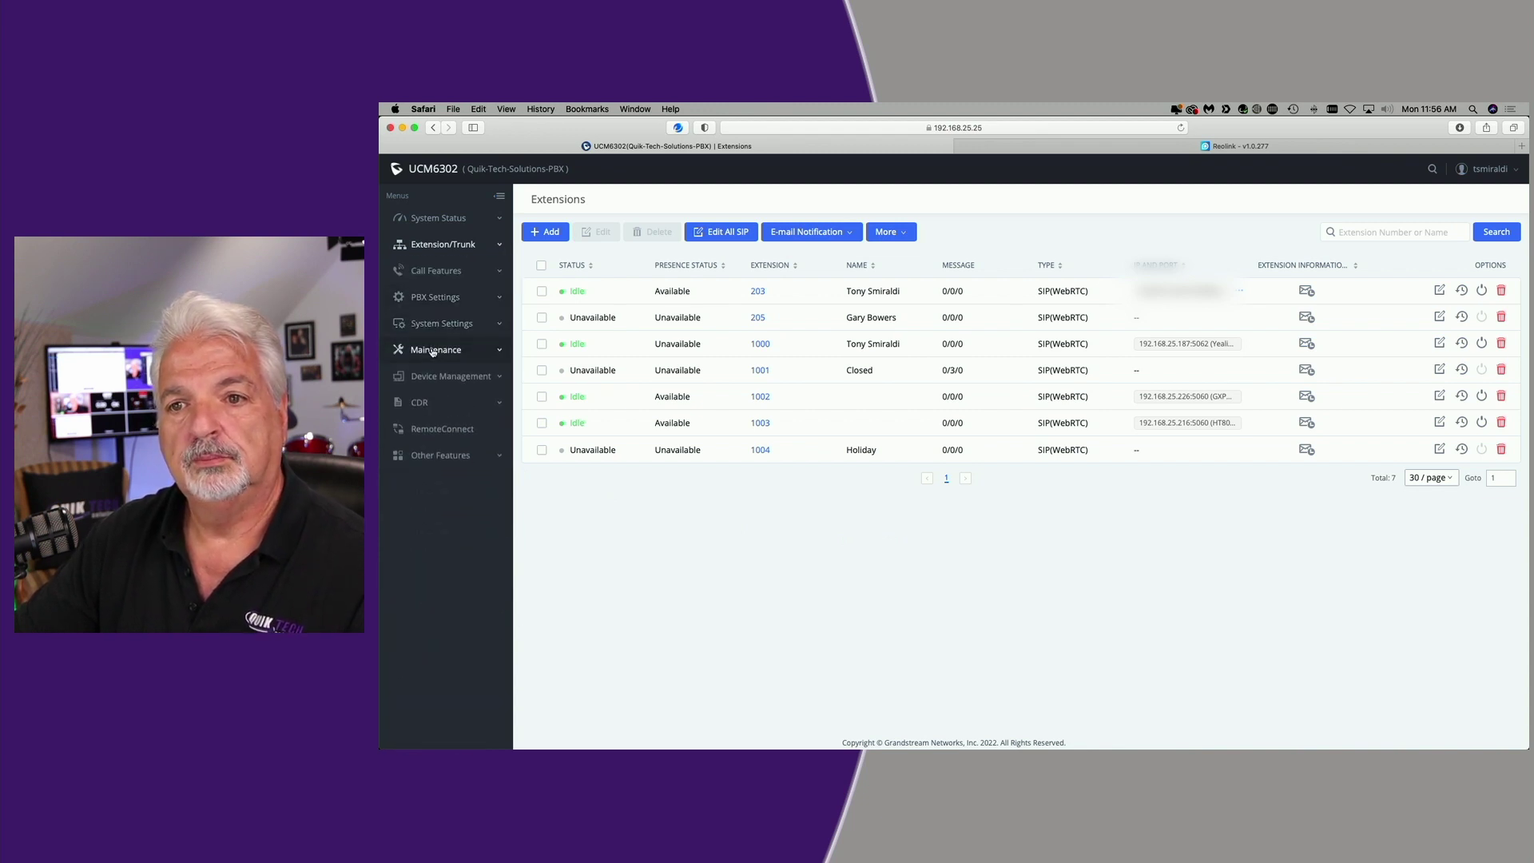
- Edit the 'test' IP camera device, keeping RTSP as its protocol
click(436, 403)
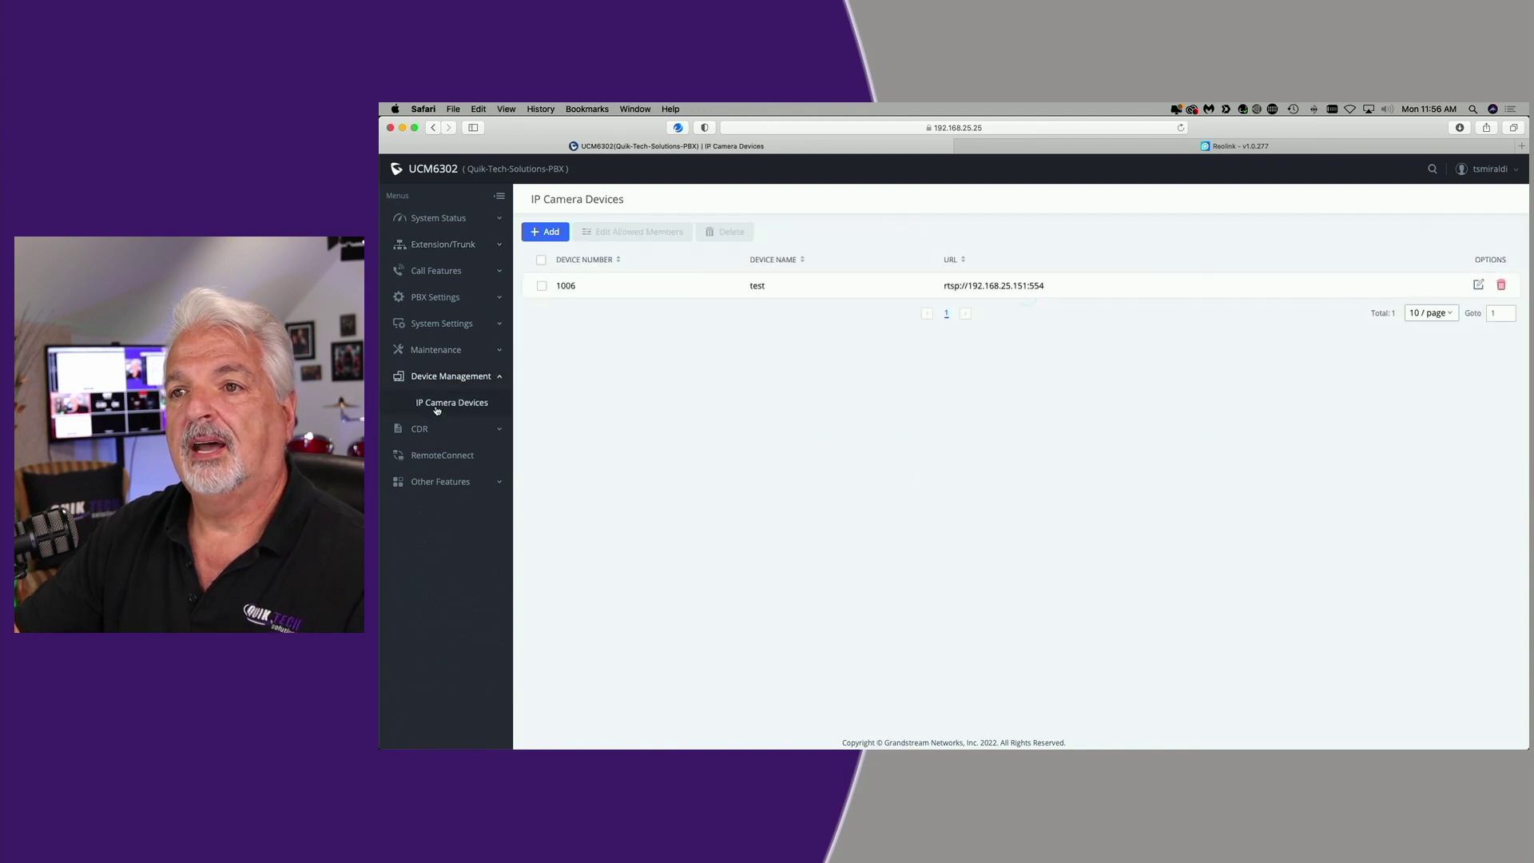
click(1478, 285)
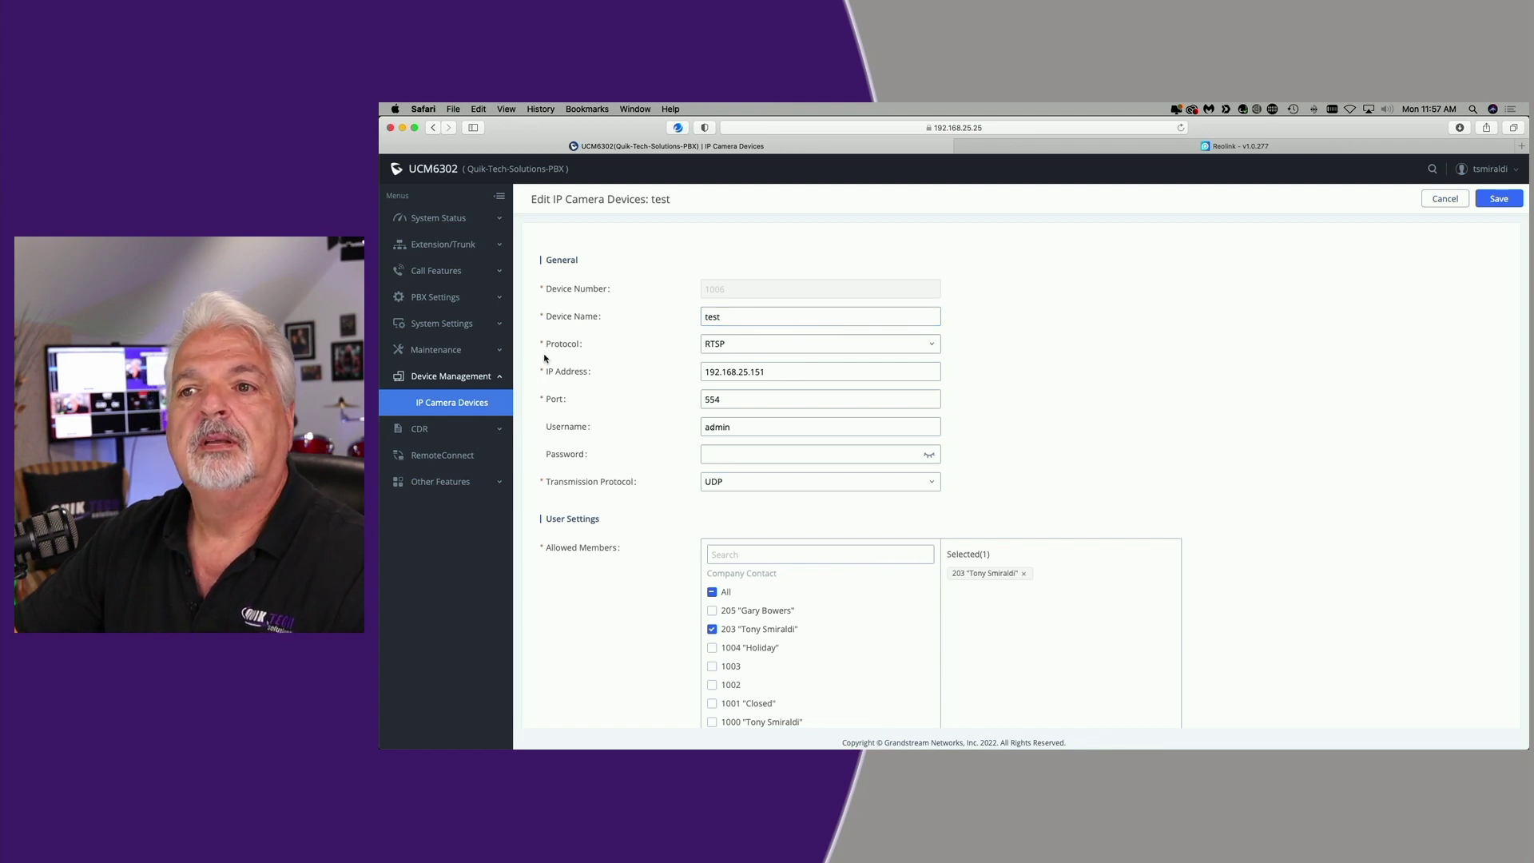
click(937, 348)
click(937, 348)
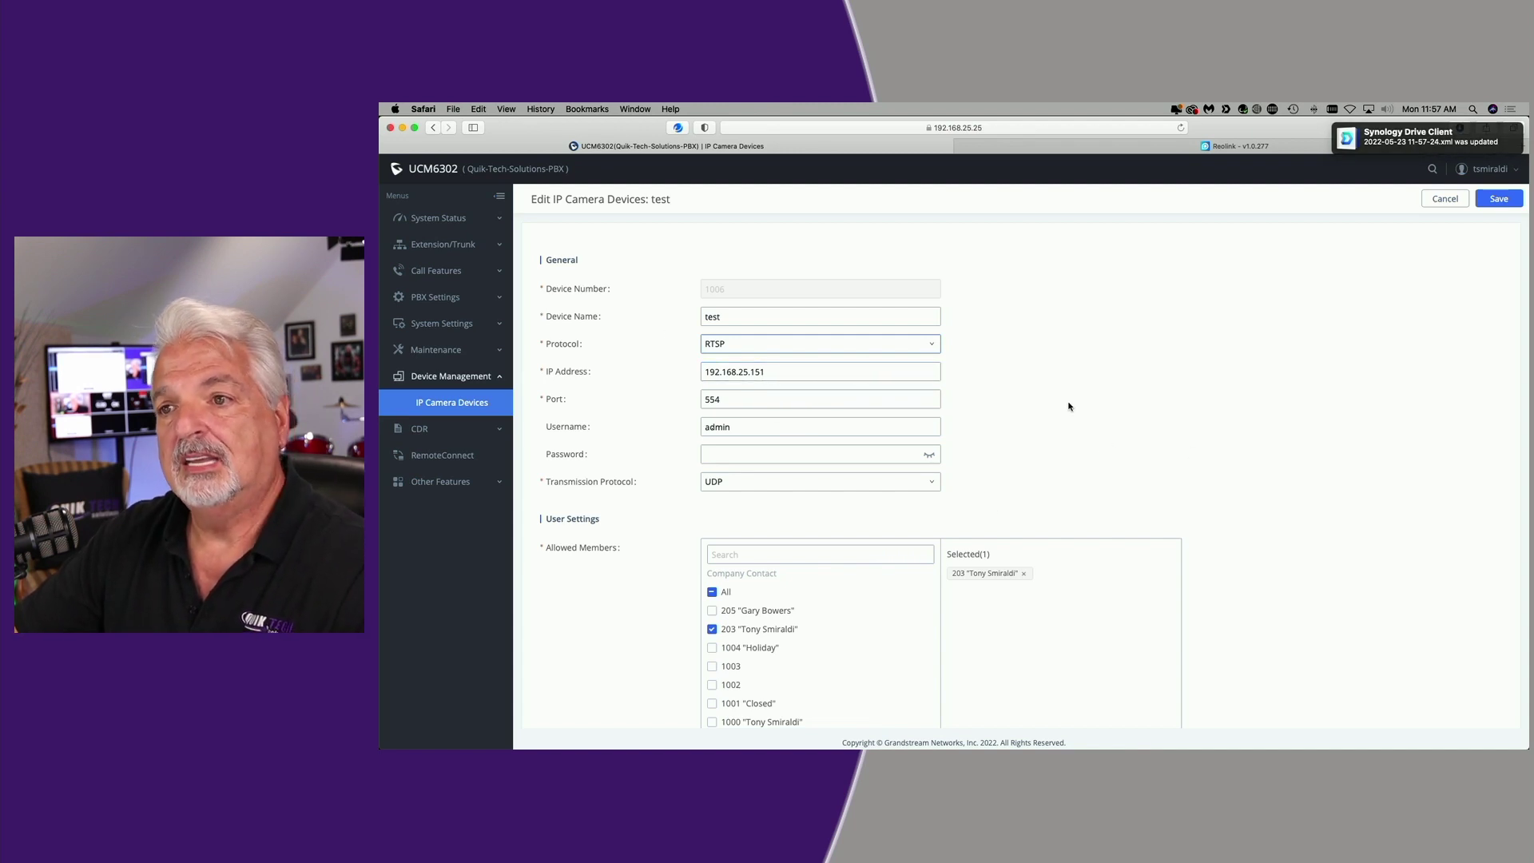
- Confirm port 554 and update the camera login username admin and password, then launch Wave
click(743, 401)
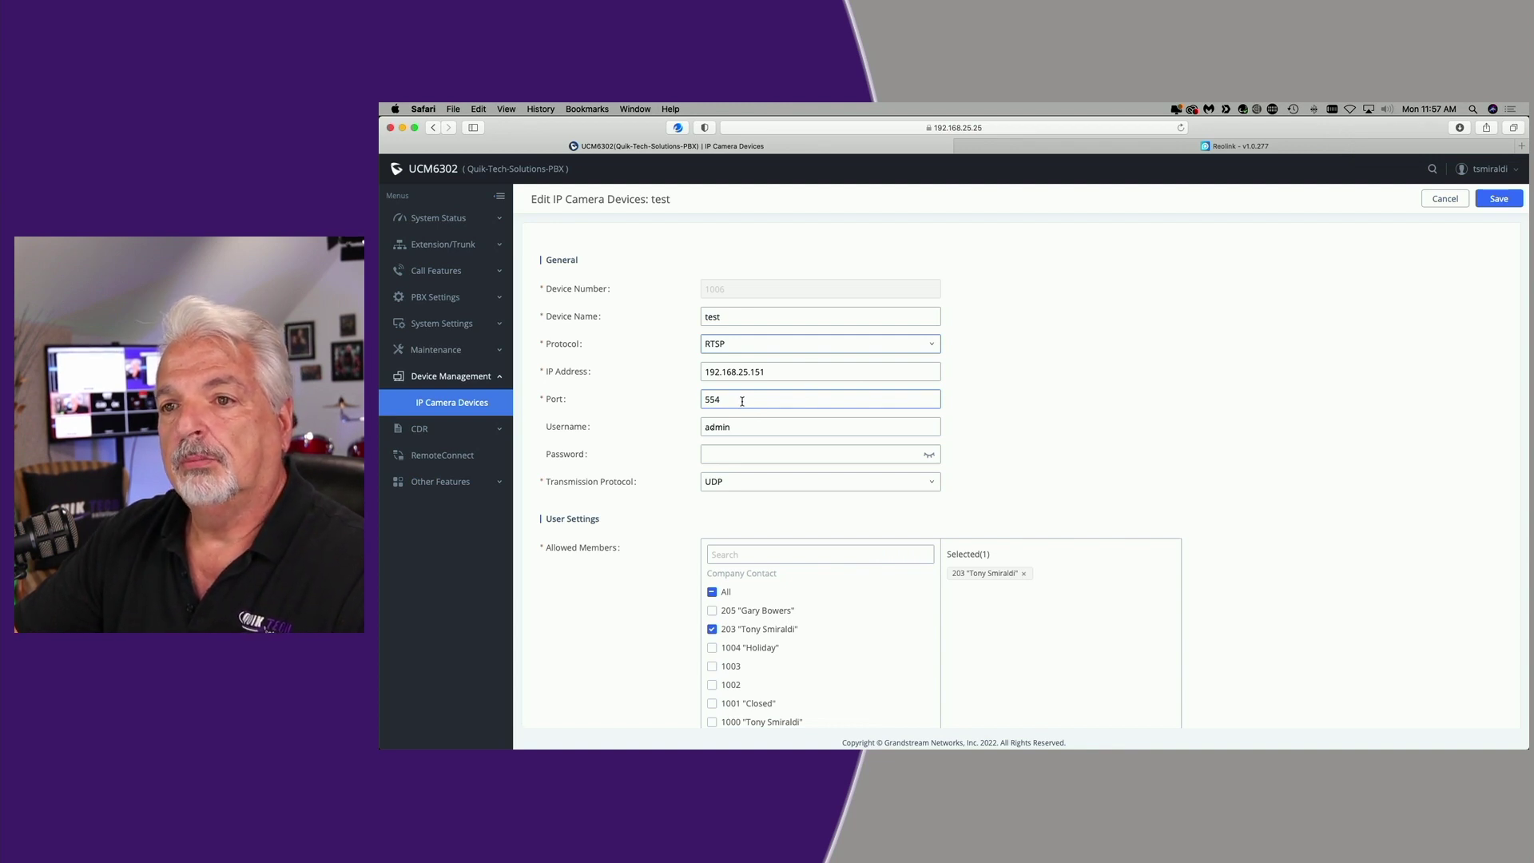
click(755, 429)
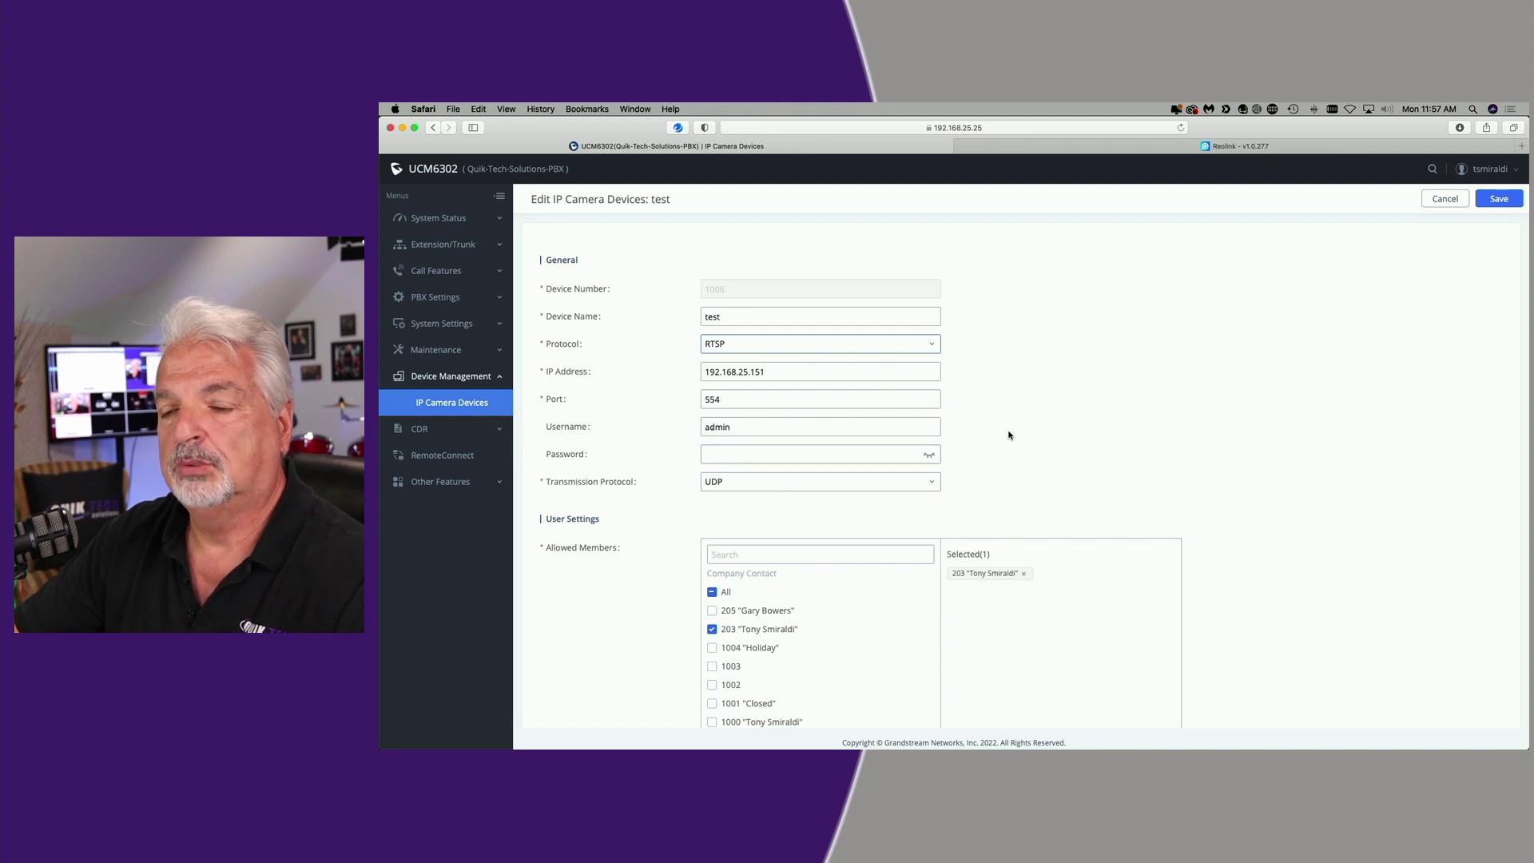
click(754, 428)
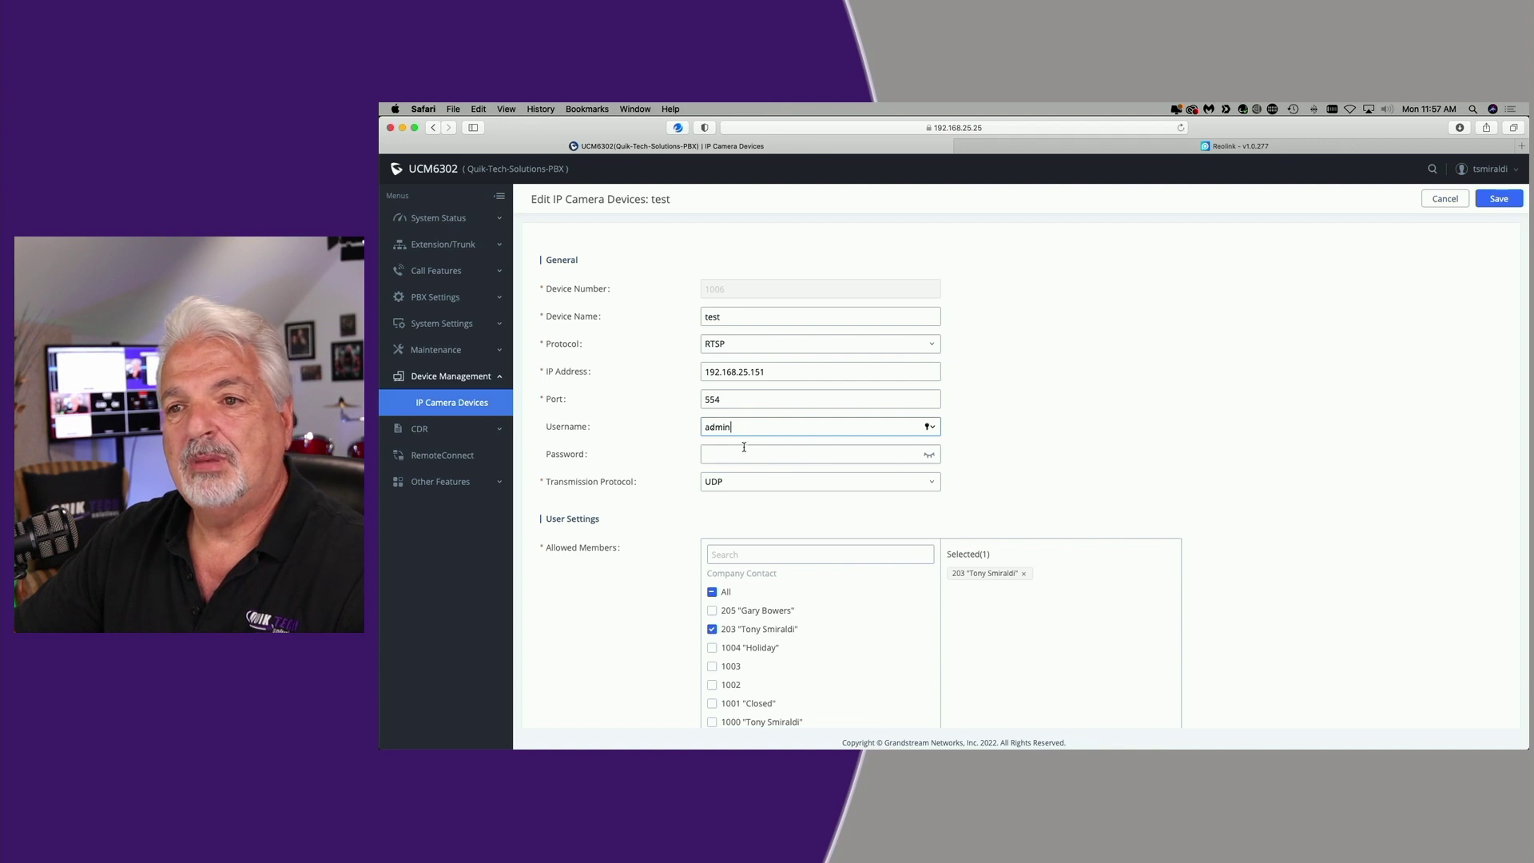
click(788, 452)
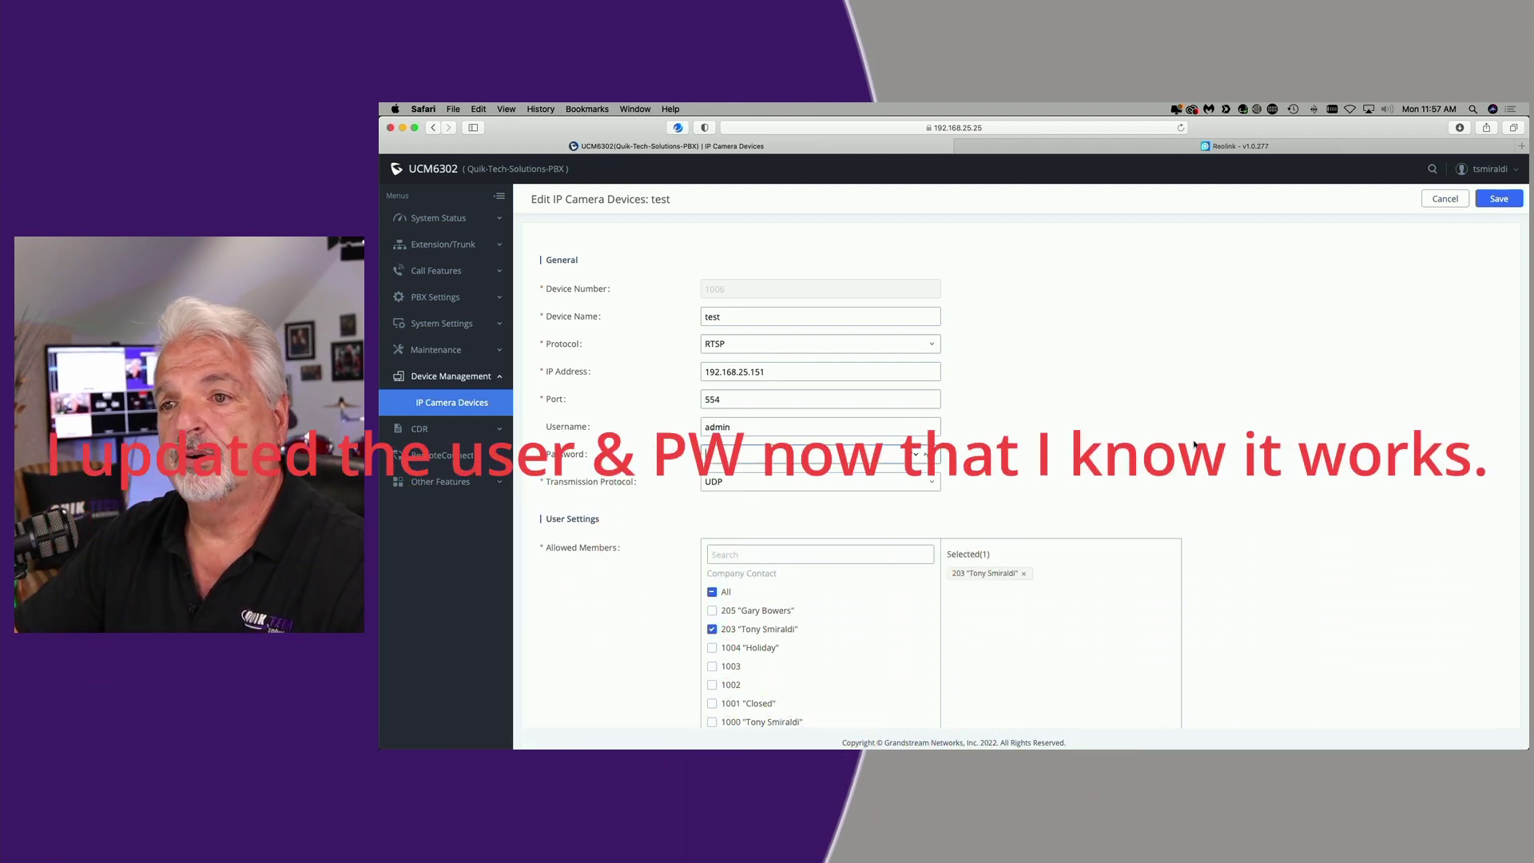
scroll(1201, 431, down, 2)
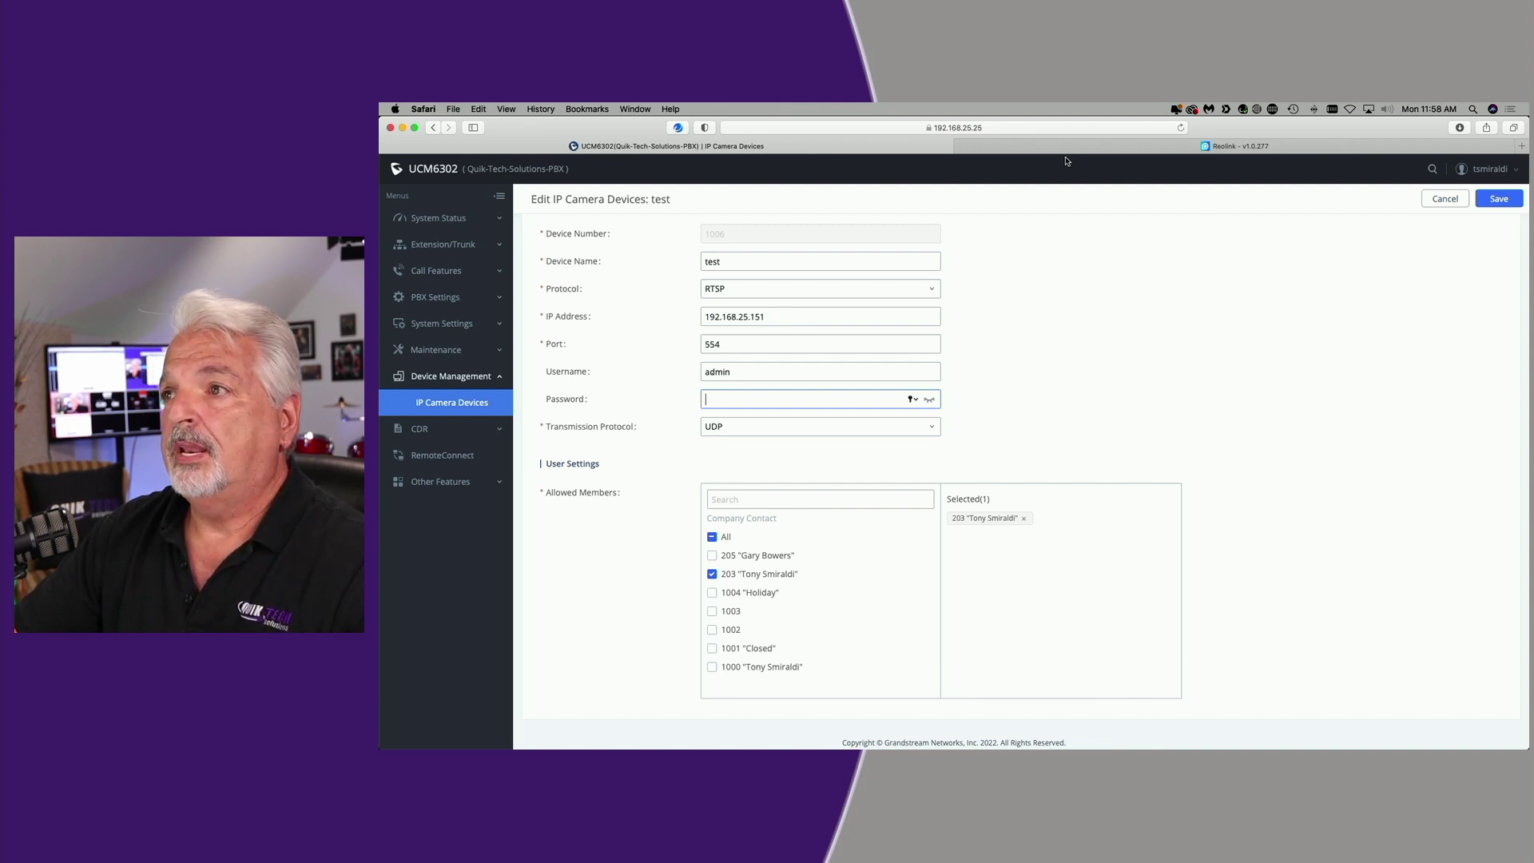
mouse_move(1437, 738)
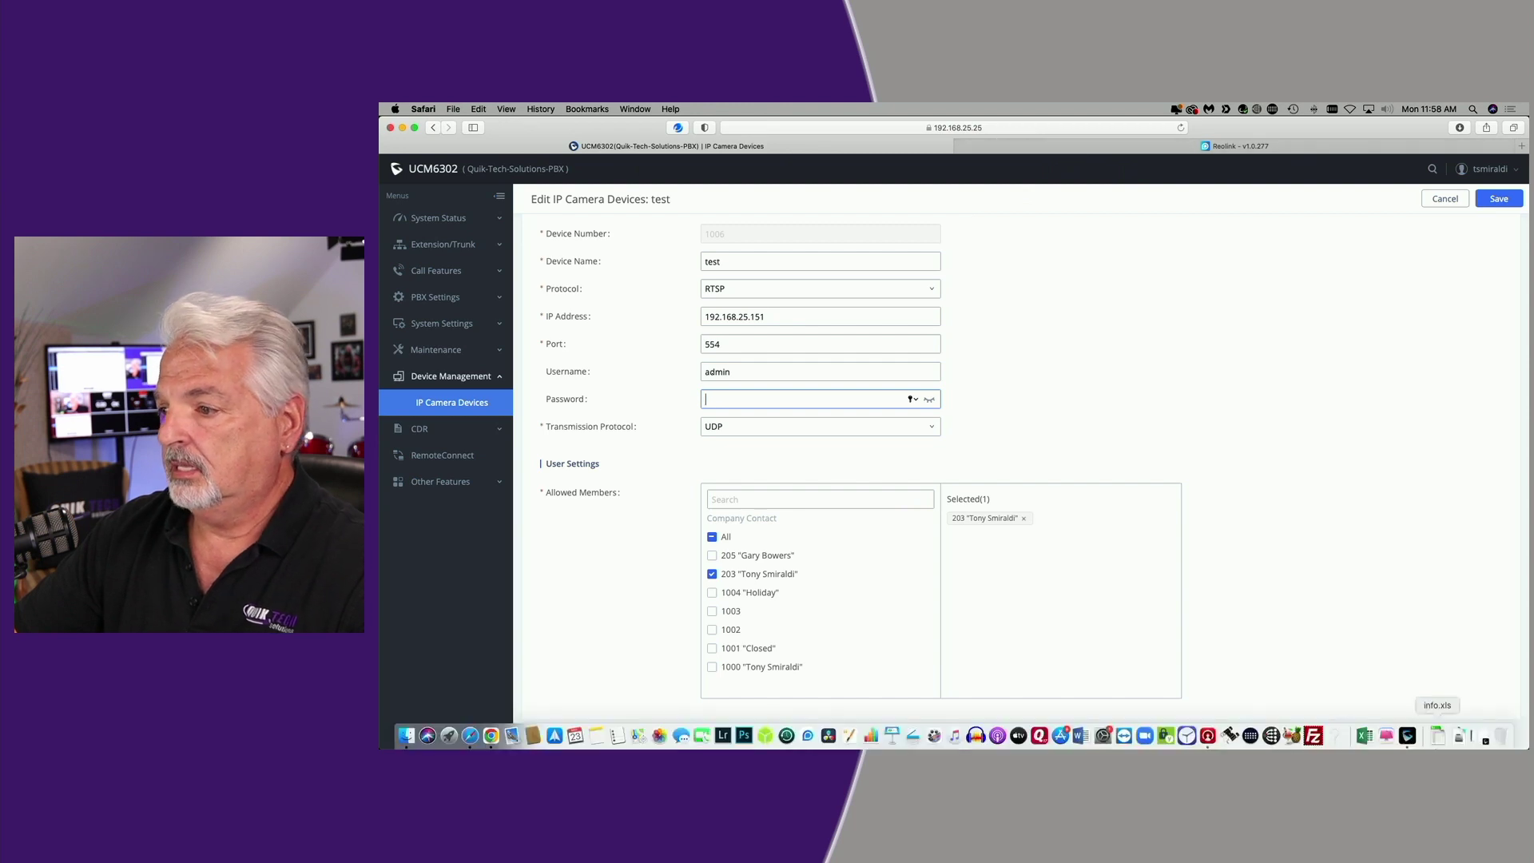
click(1409, 737)
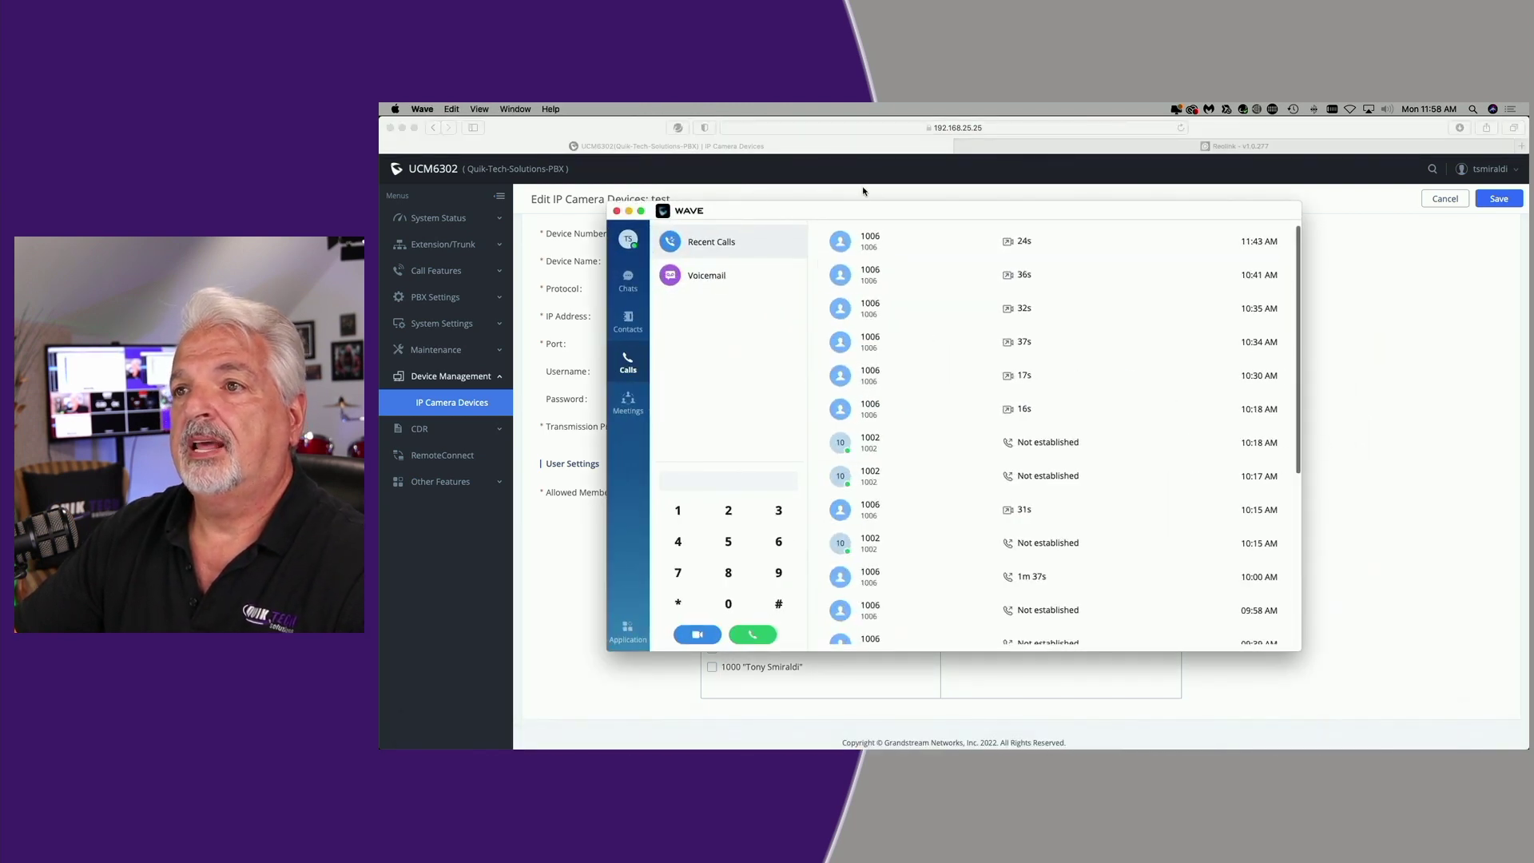
- Move the Wave desktop window slightly higher on screen
mouse_move(855, 214)
mouse_down()
mouse_move(858, 231)
mouse_move(859, 196)
mouse_up()
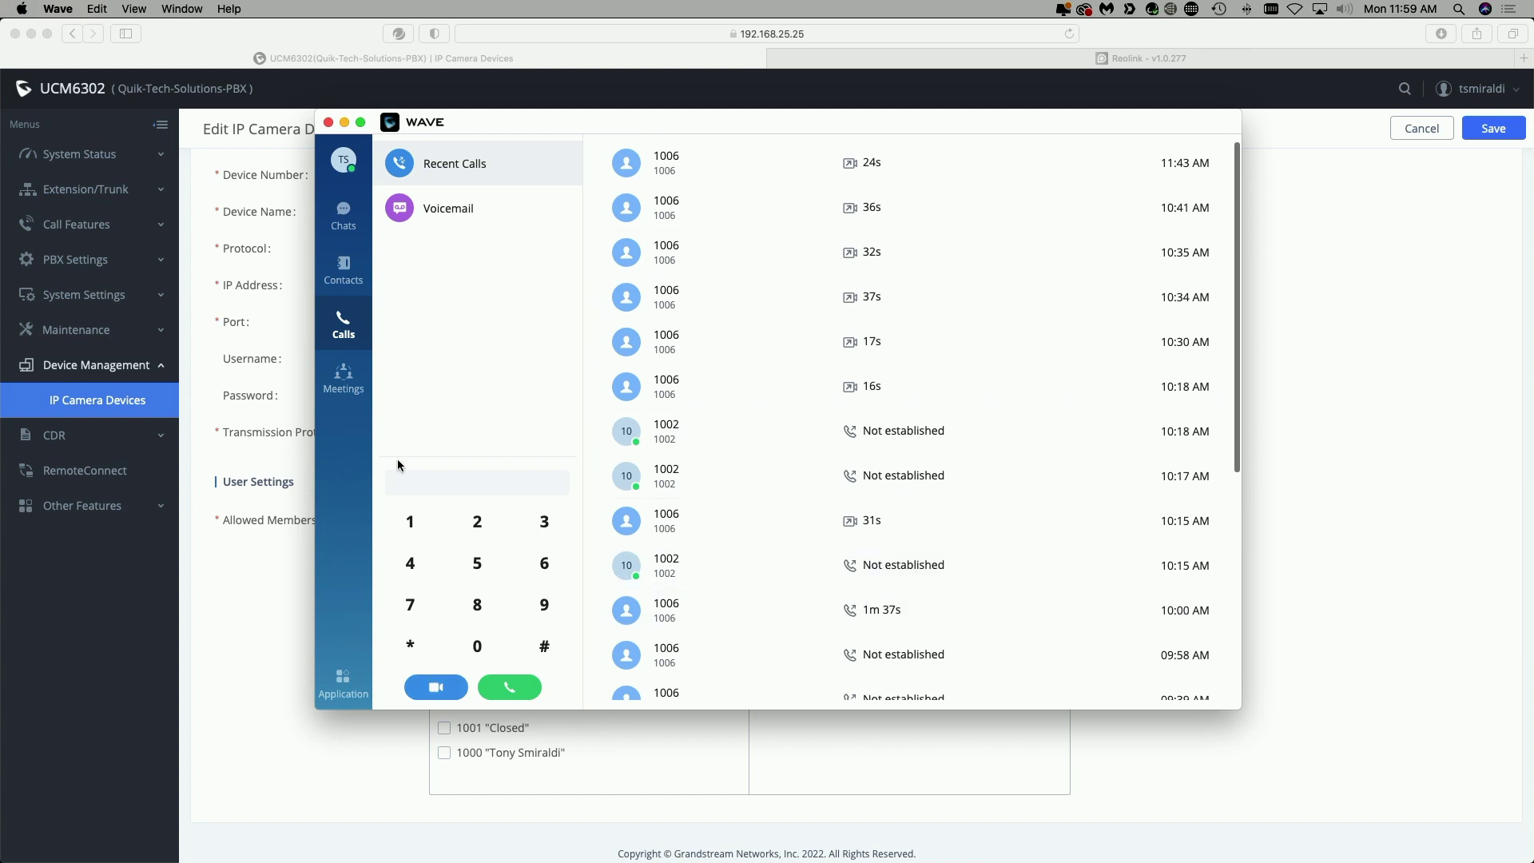
- Call 1006 from Wave, watch the Reolink camera feed about 31 seconds, then hang up
click(410, 523)
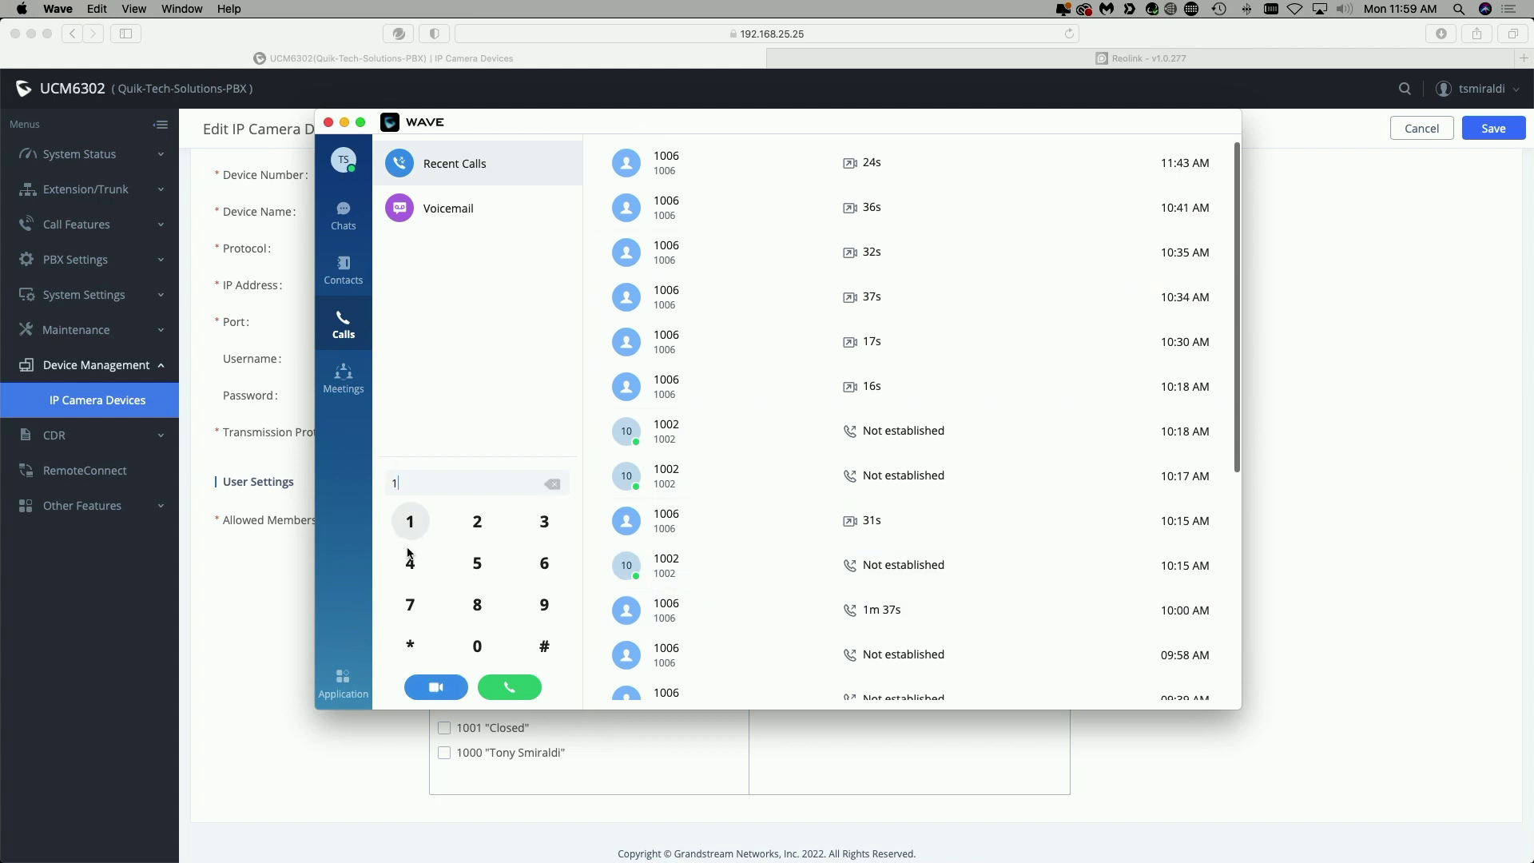
click(480, 651)
click(480, 651)
click(546, 565)
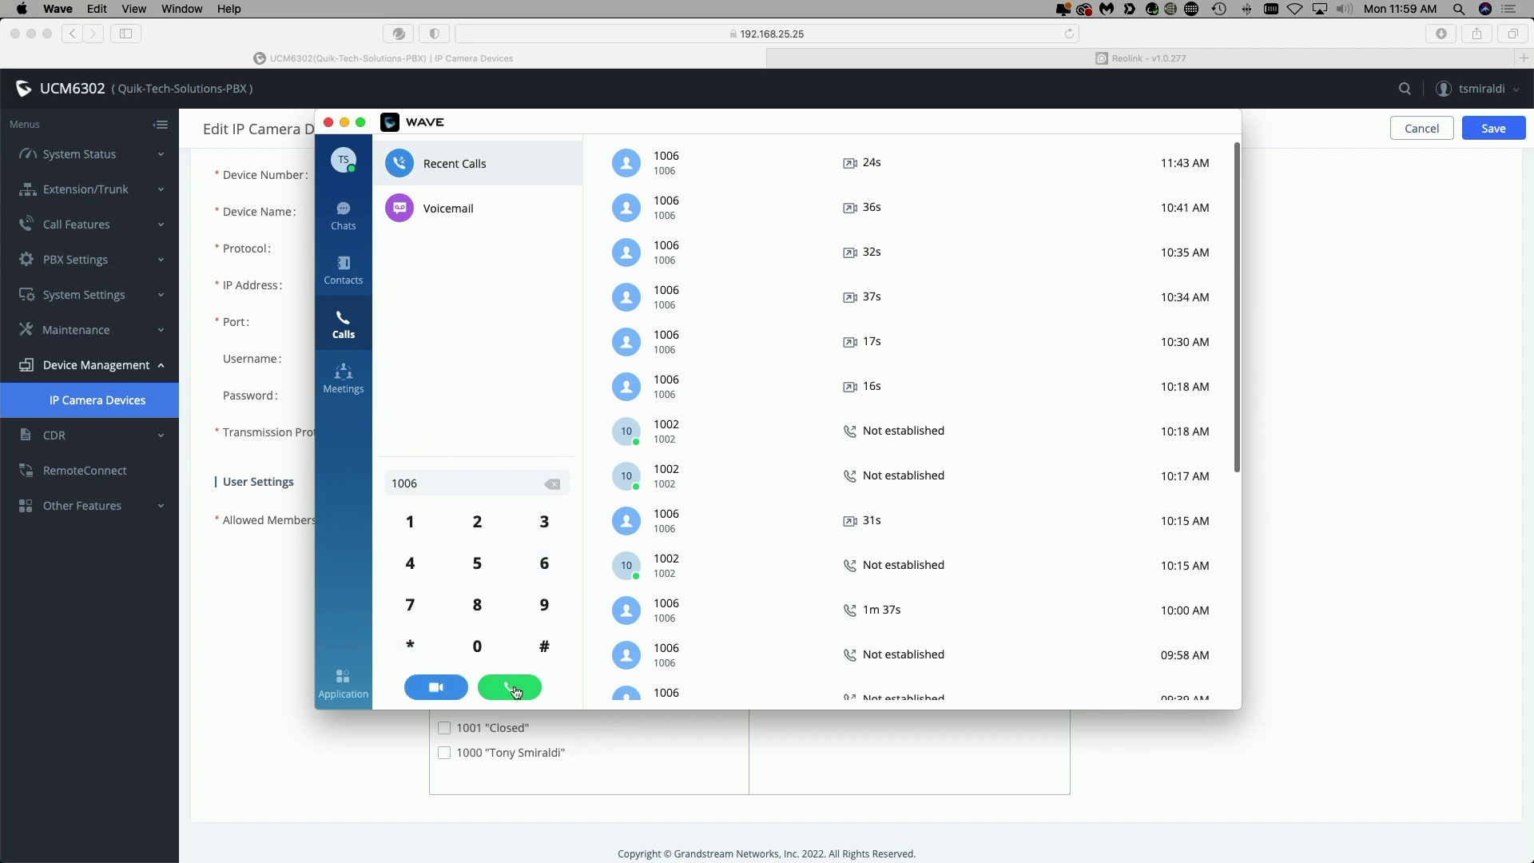
click(435, 688)
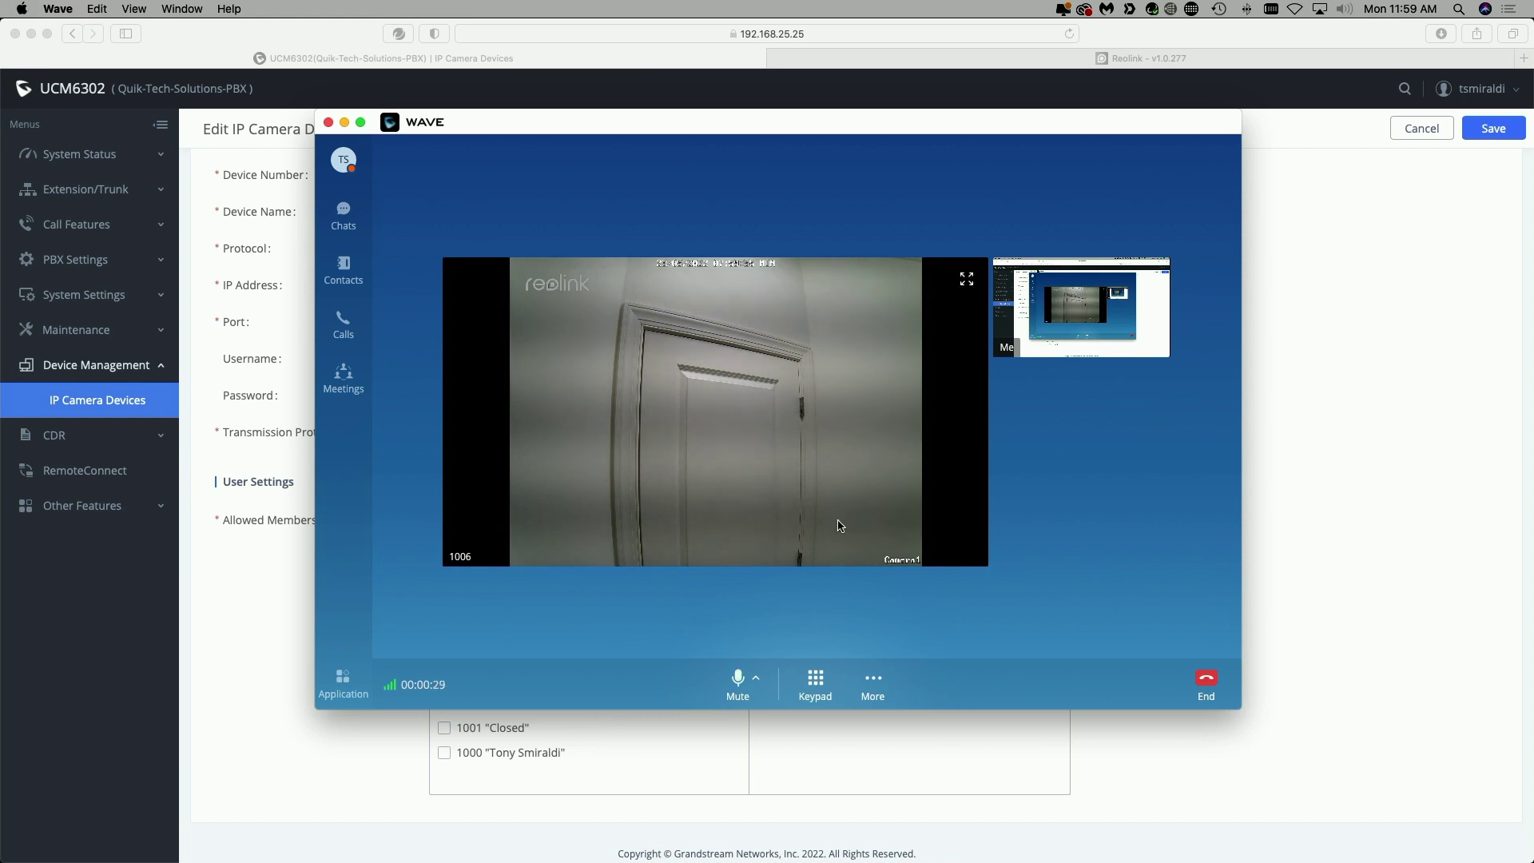
click(1205, 680)
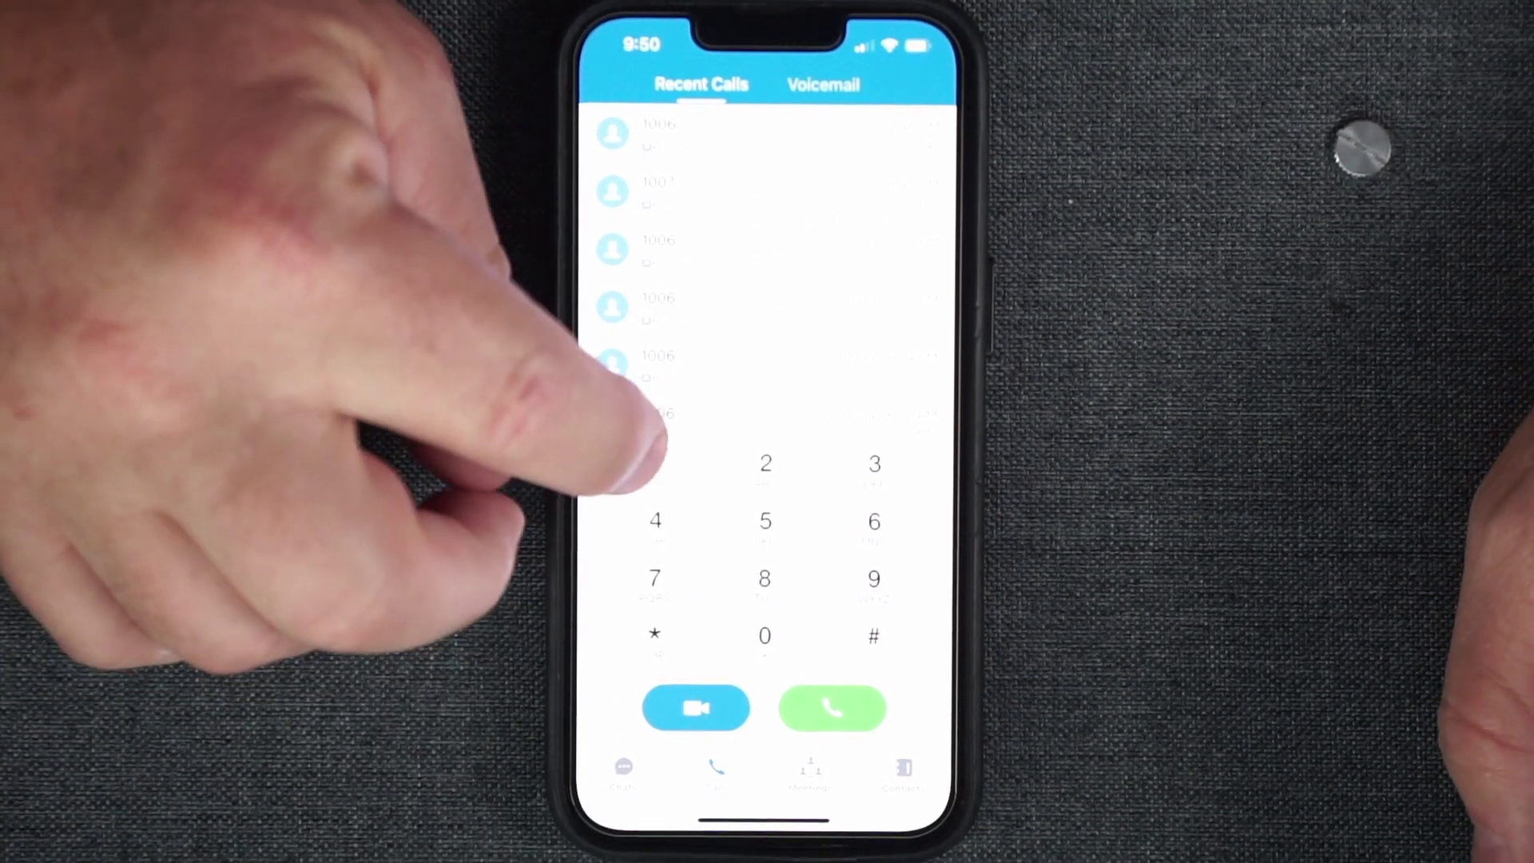
- On the iPhone, video call 1007 to view the Amcrest yard camera, then end the call
click(657, 464)
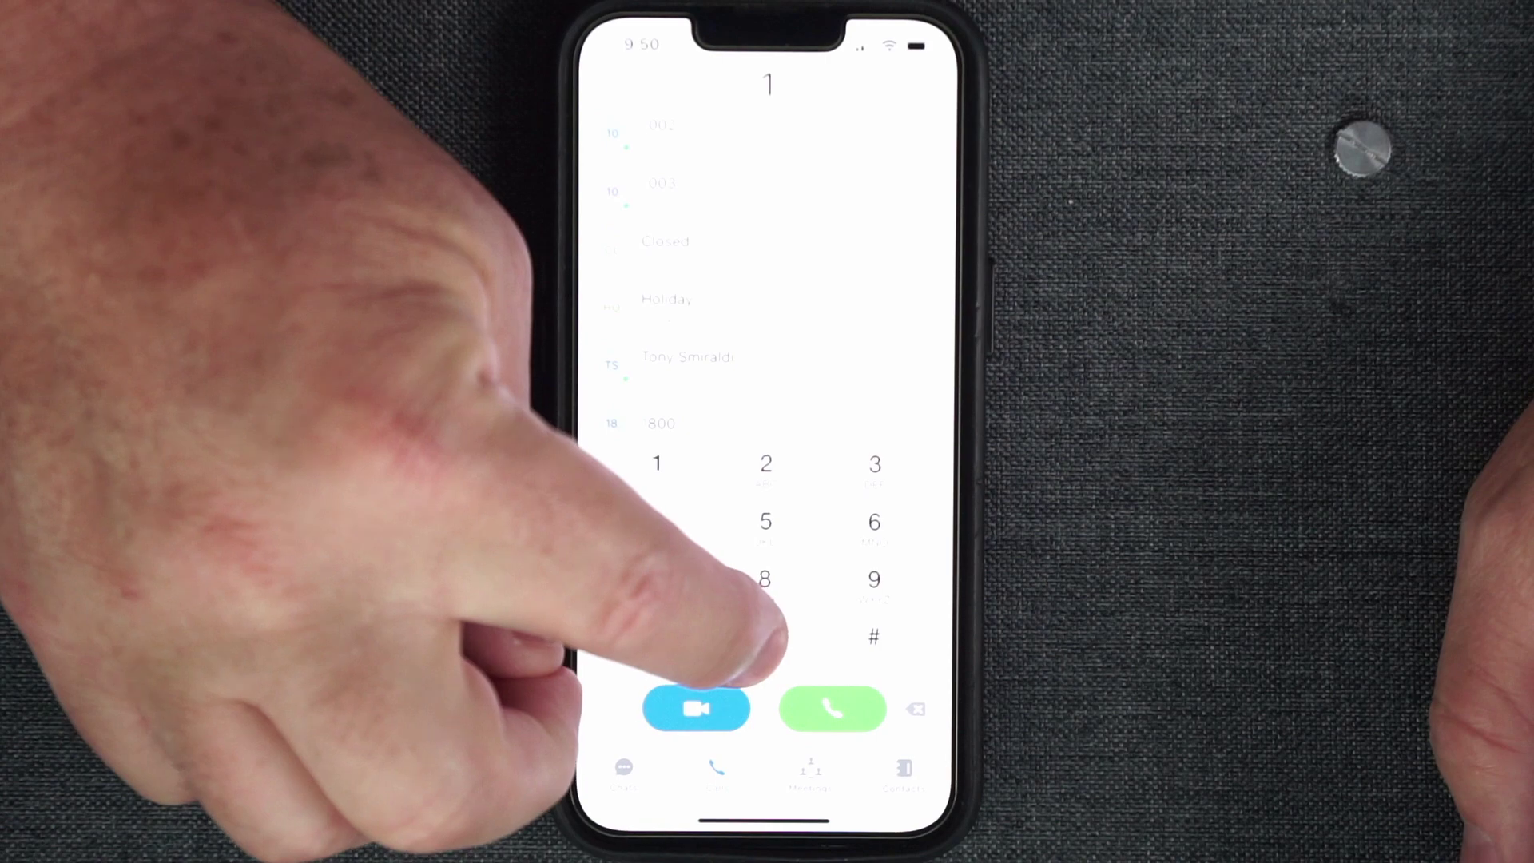
click(765, 635)
click(764, 635)
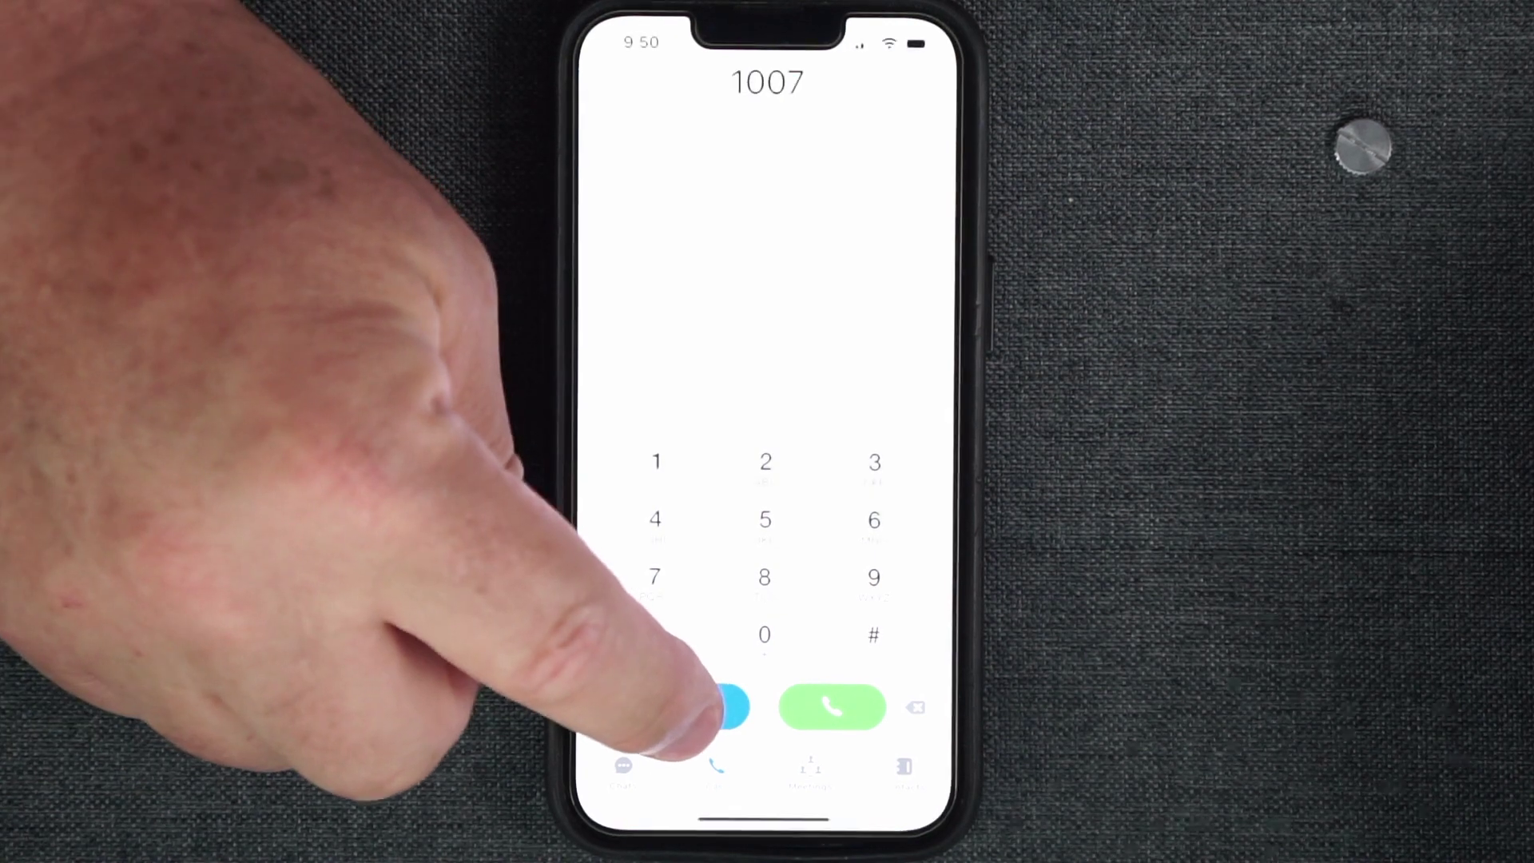
click(698, 707)
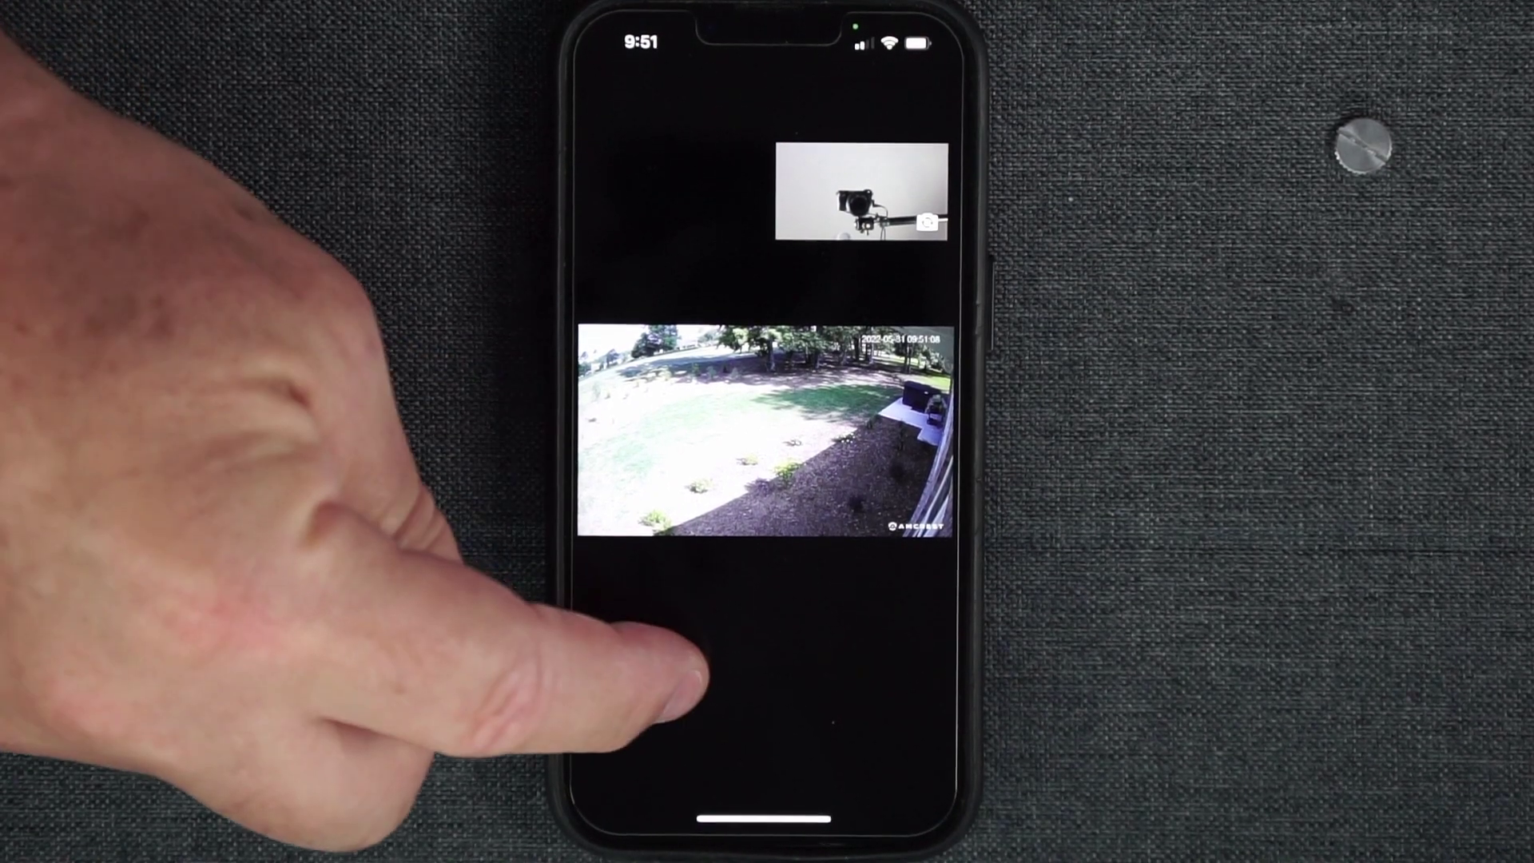
click(695, 659)
click(933, 771)
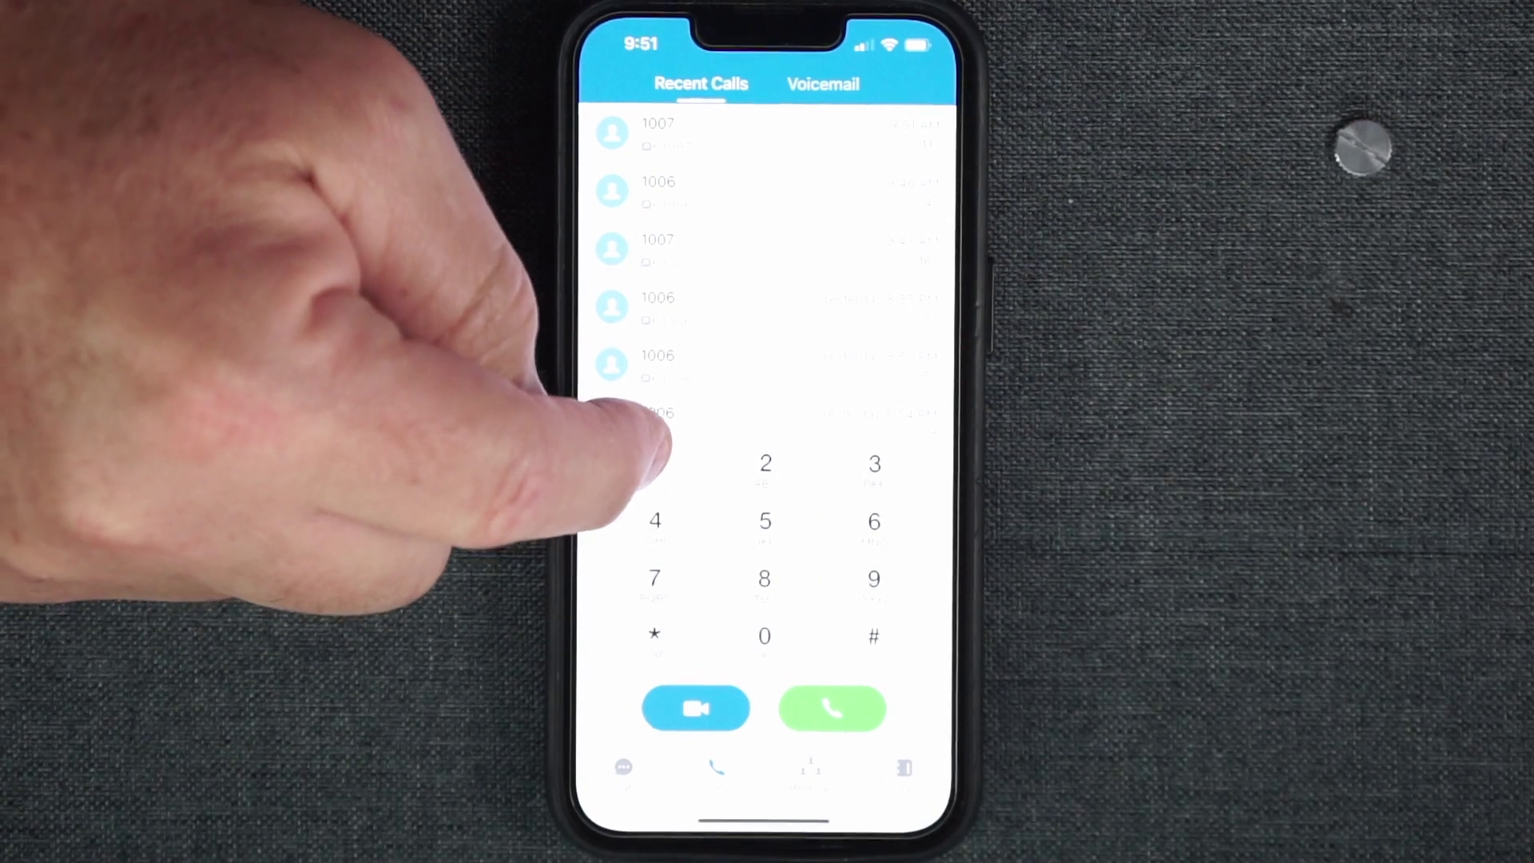
- On the iPhone, place a video call to 1006 and then hang up
click(655, 464)
click(765, 635)
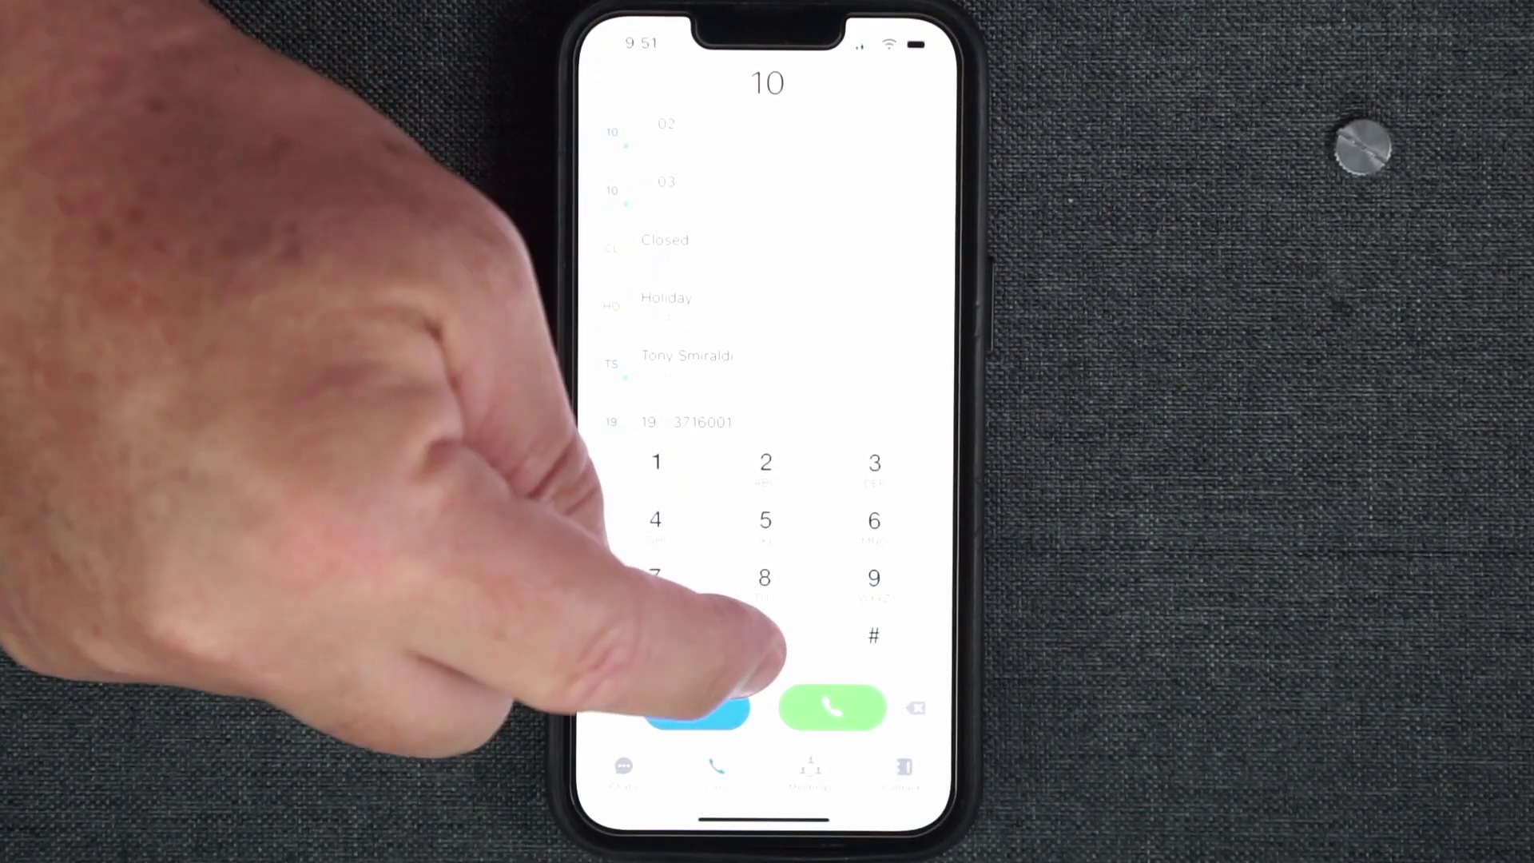
click(764, 635)
click(874, 520)
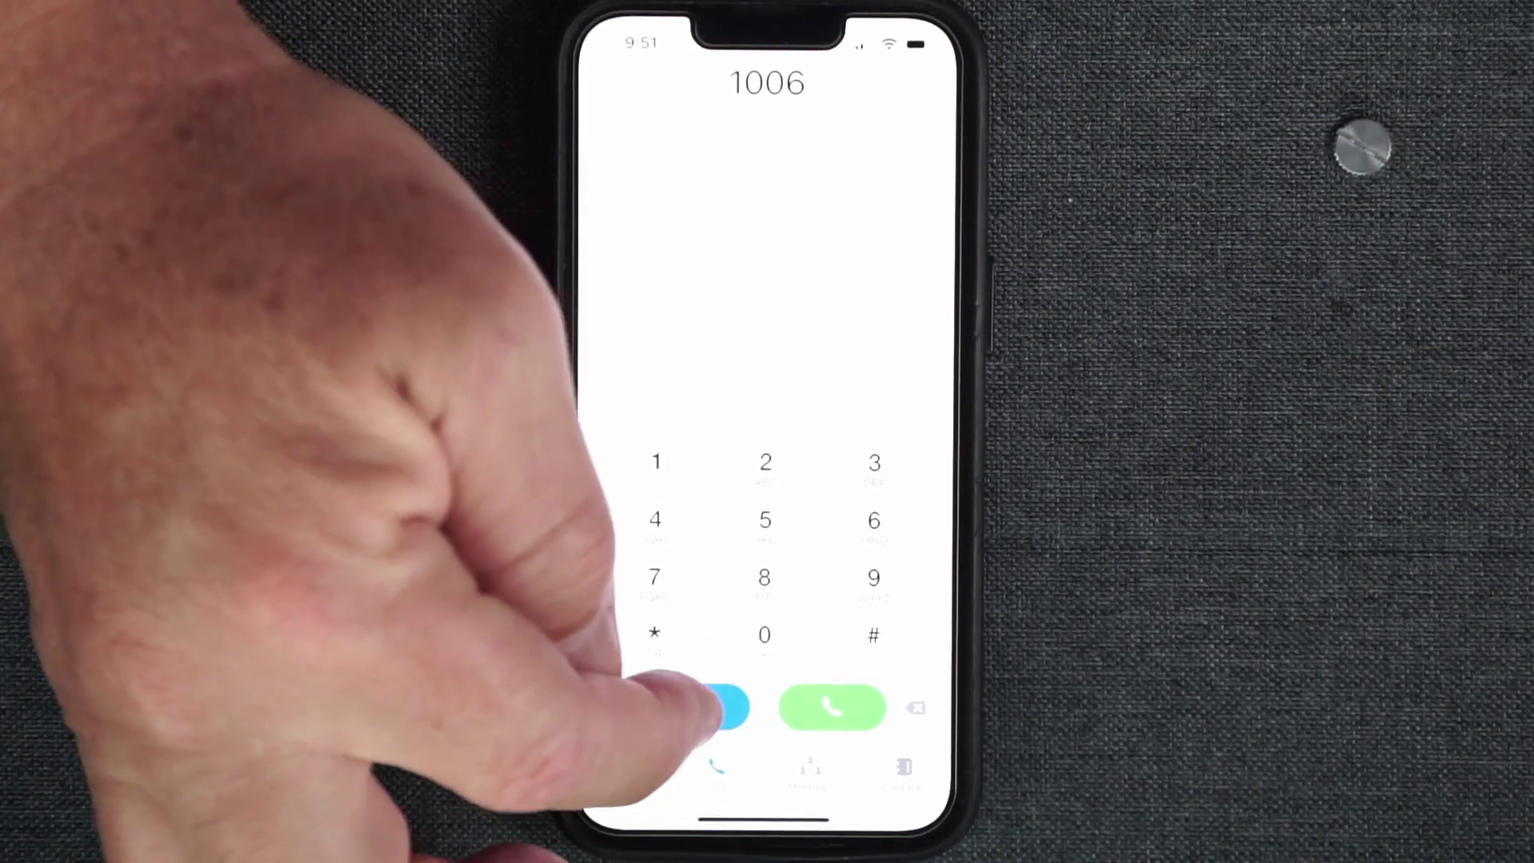
click(707, 708)
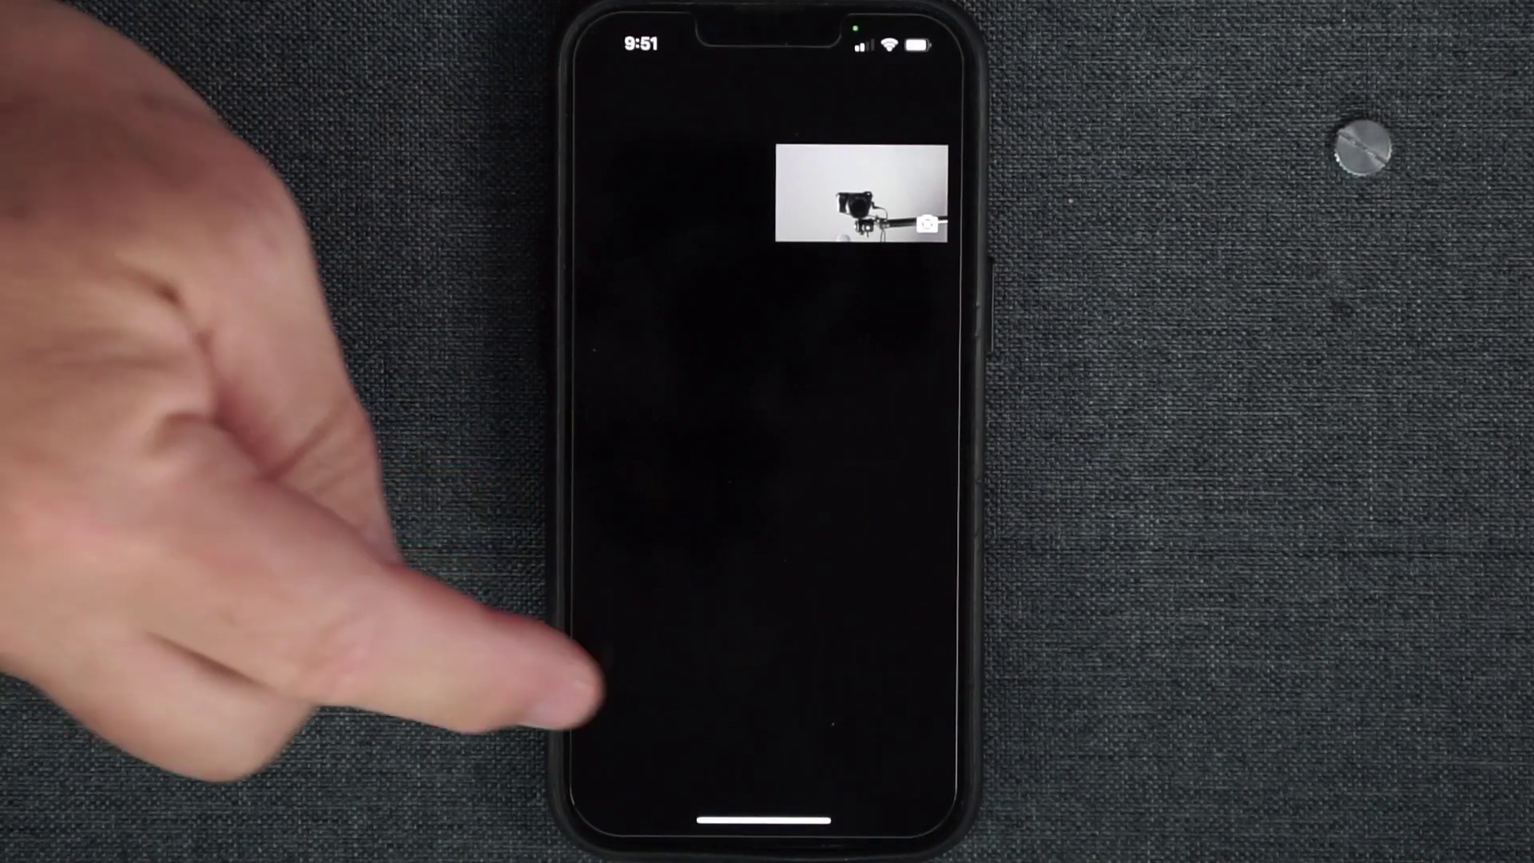
click(591, 719)
click(901, 754)
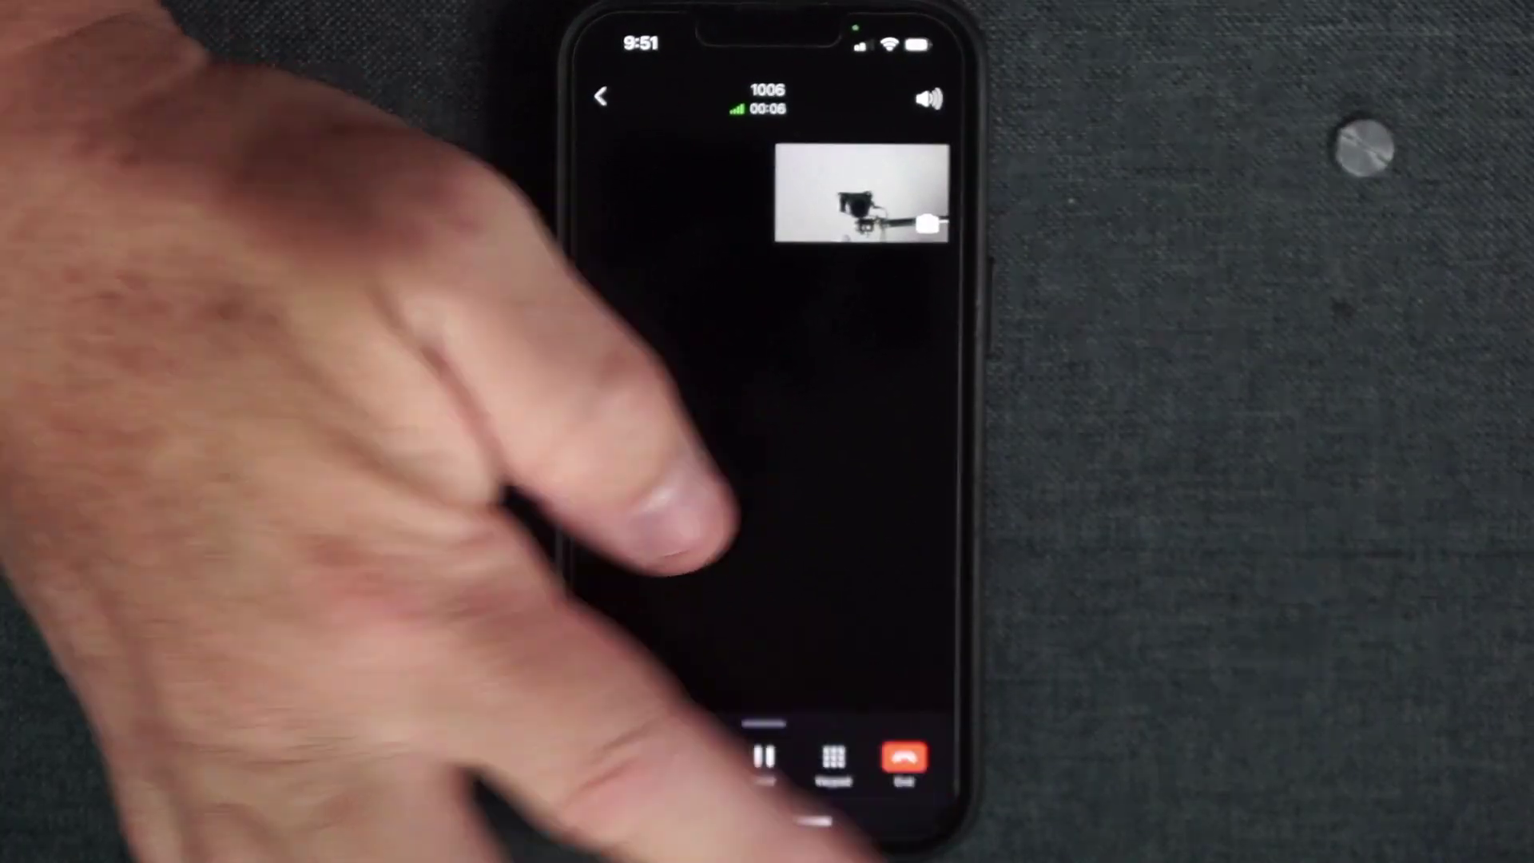